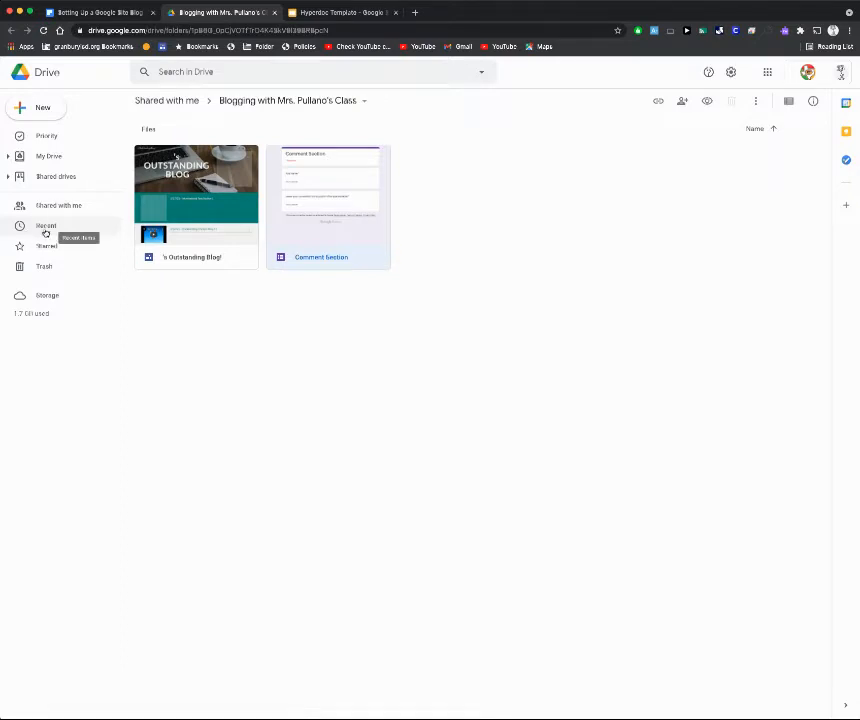
Open the copied 's Outstanding Blog site from the recent Drive files and replace "Copy of" in its document name with the owner's first name.
click(45, 229)
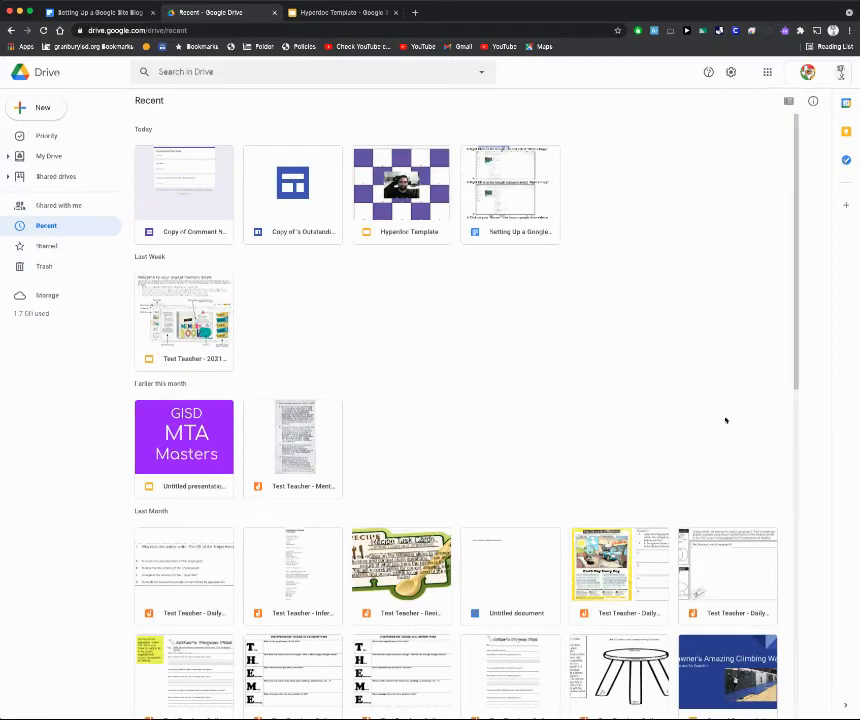
double_click(289, 228)
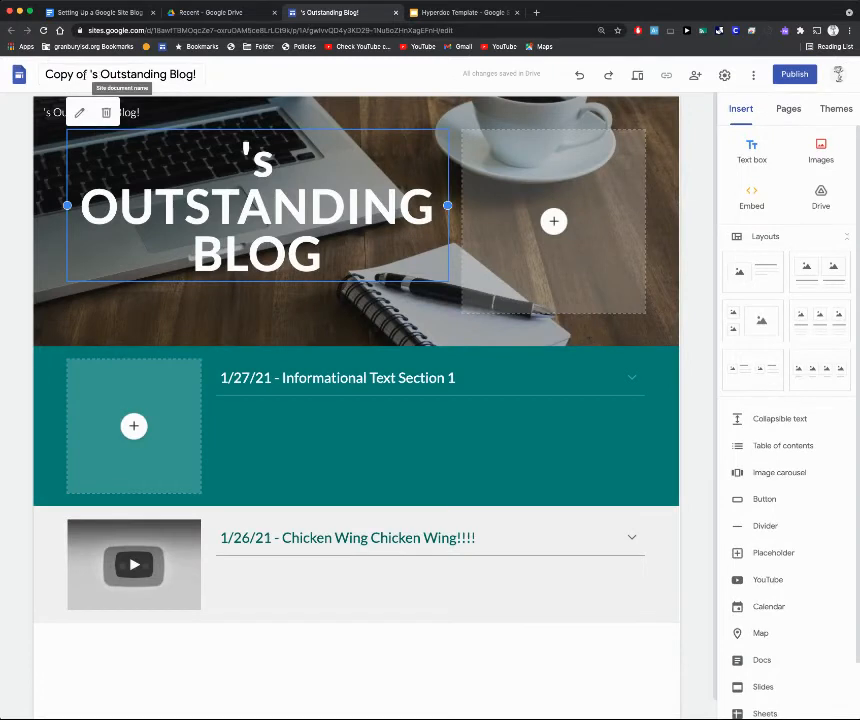
click(88, 74)
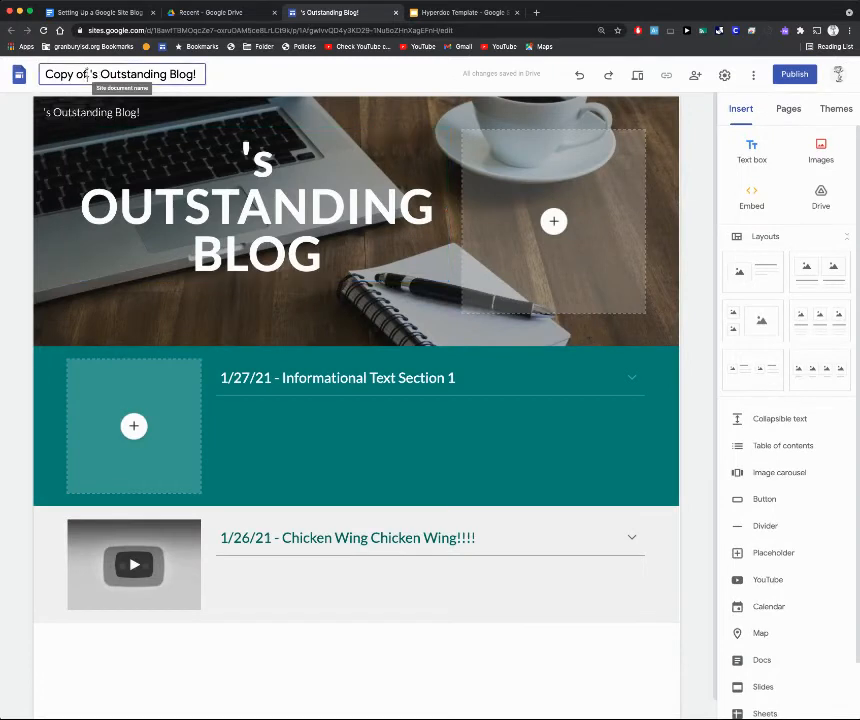
drag(88, 74, 22, 75)
text(Jason)
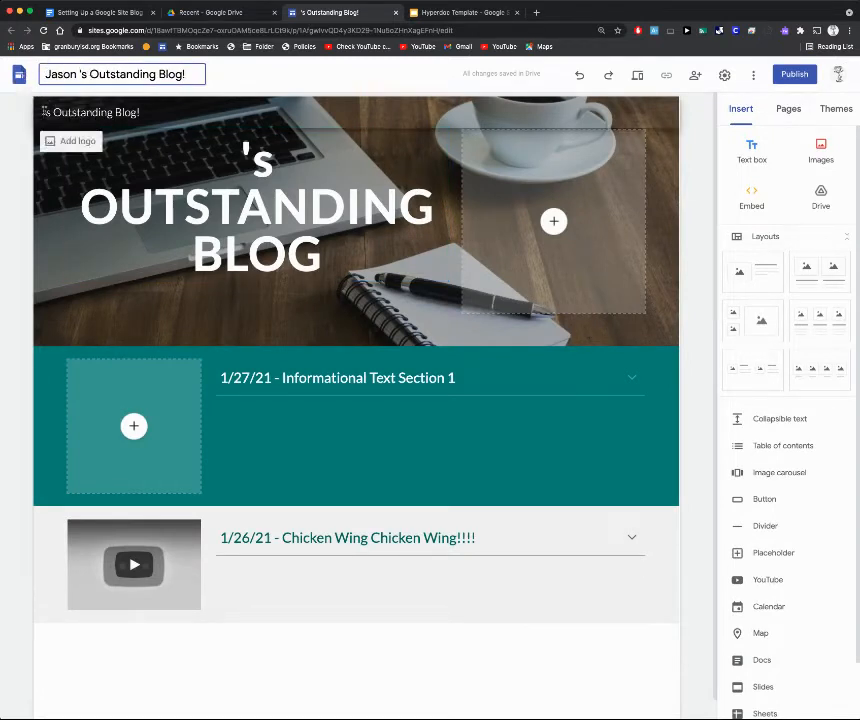
key(Return)
Add the owner's first name before "'s Outstanding Blog" in both the site name and the large header title.
click(75, 121)
text(Jason)
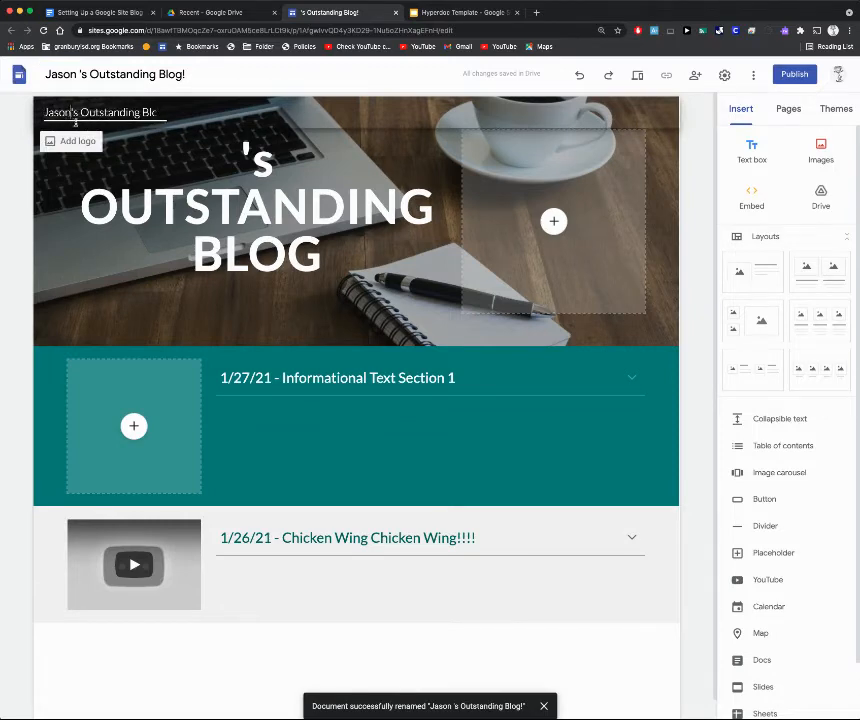
click(179, 156)
click(235, 160)
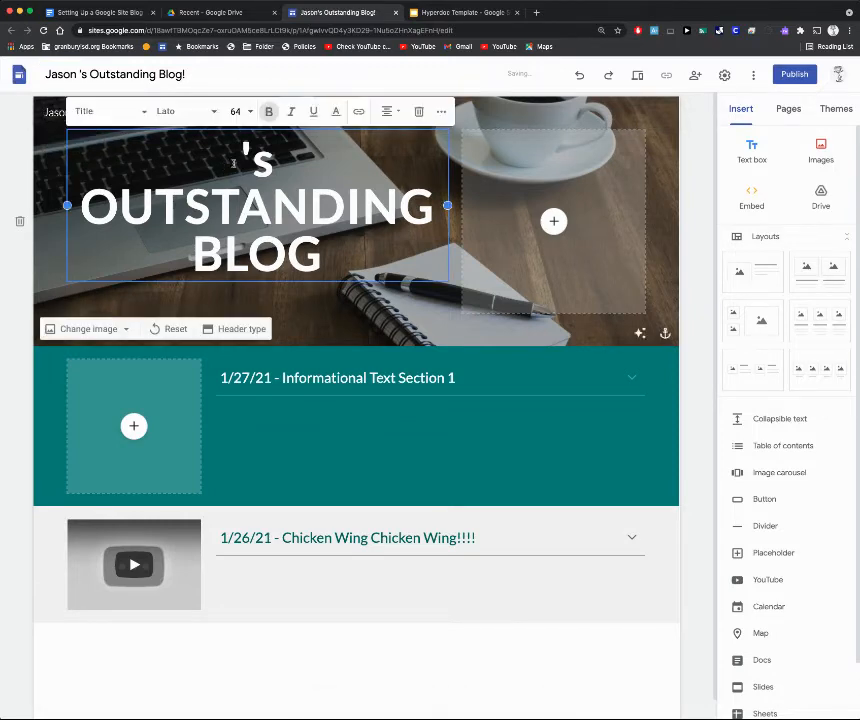
text(Jason)
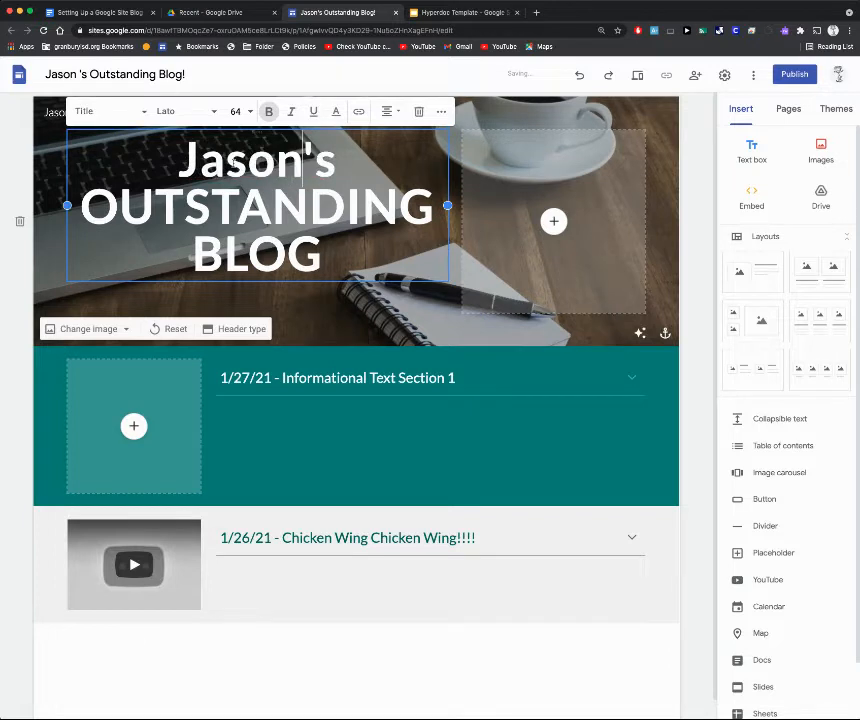
click(670, 194)
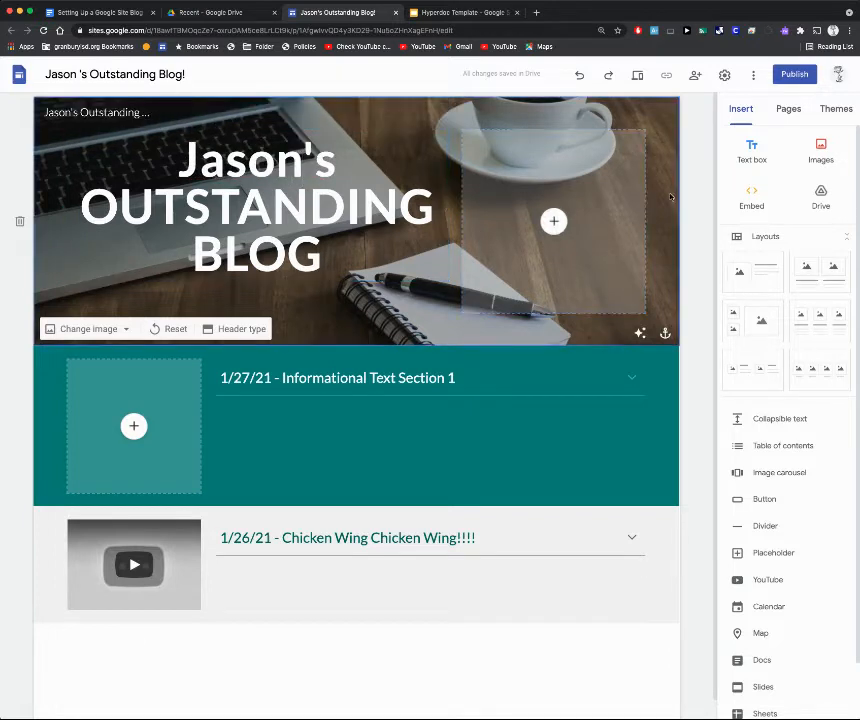
Open the Copy of Comment Section form from the recent Drive files and save its settings with Collect emails enabled.
click(226, 12)
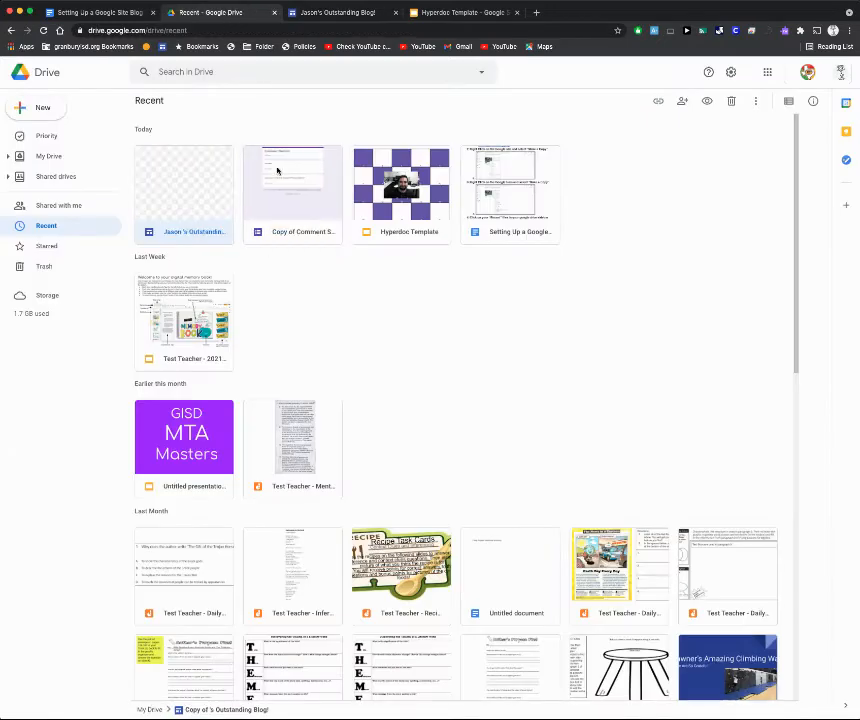
double_click(288, 228)
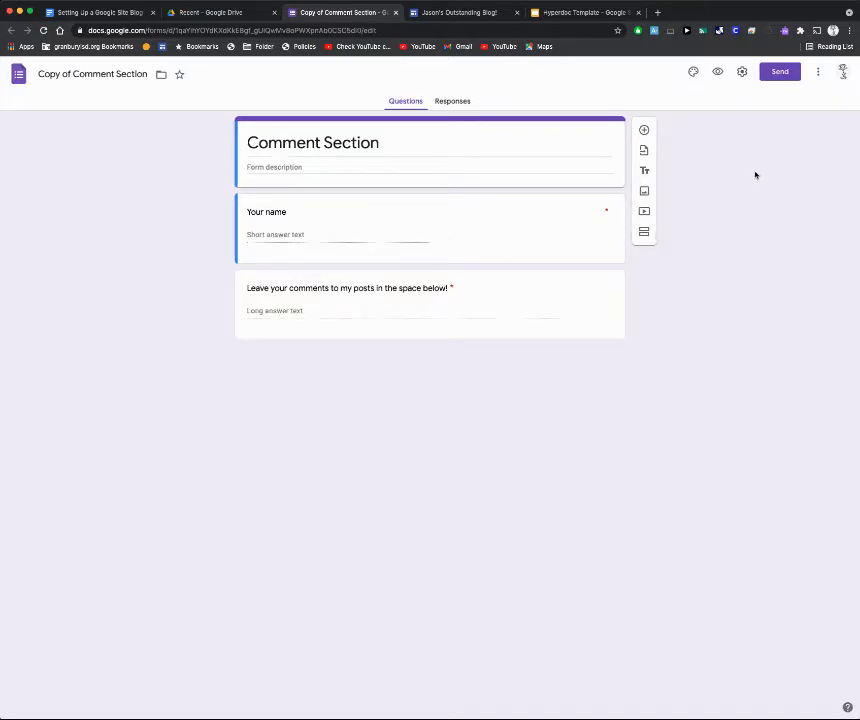
click(742, 74)
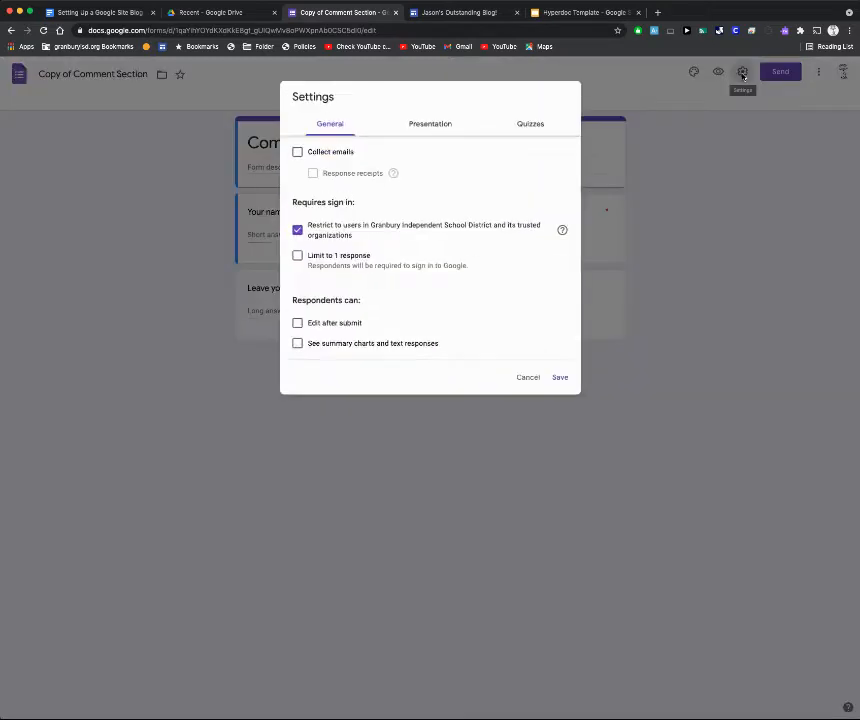
click(318, 152)
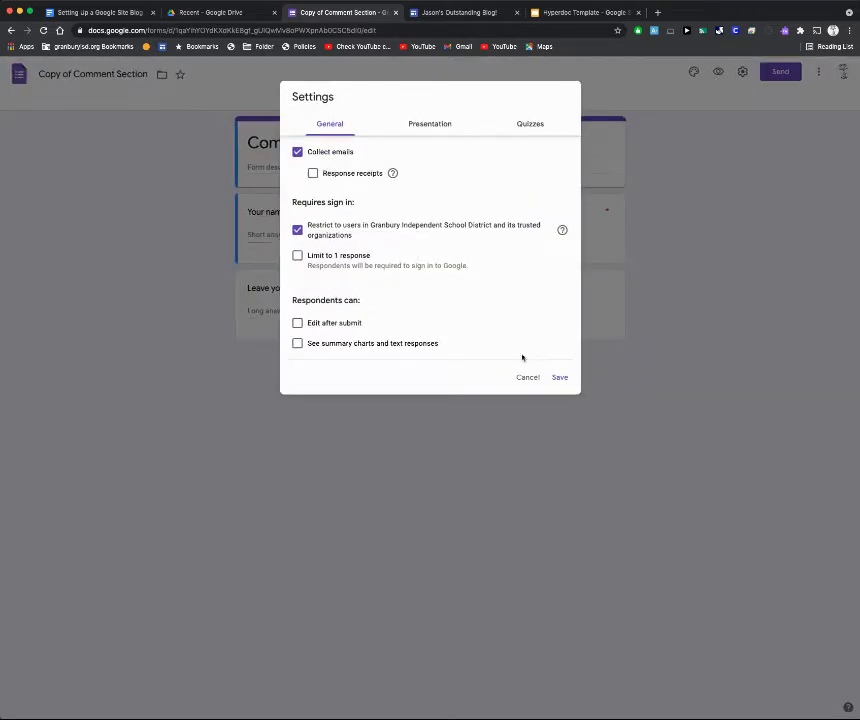
click(563, 377)
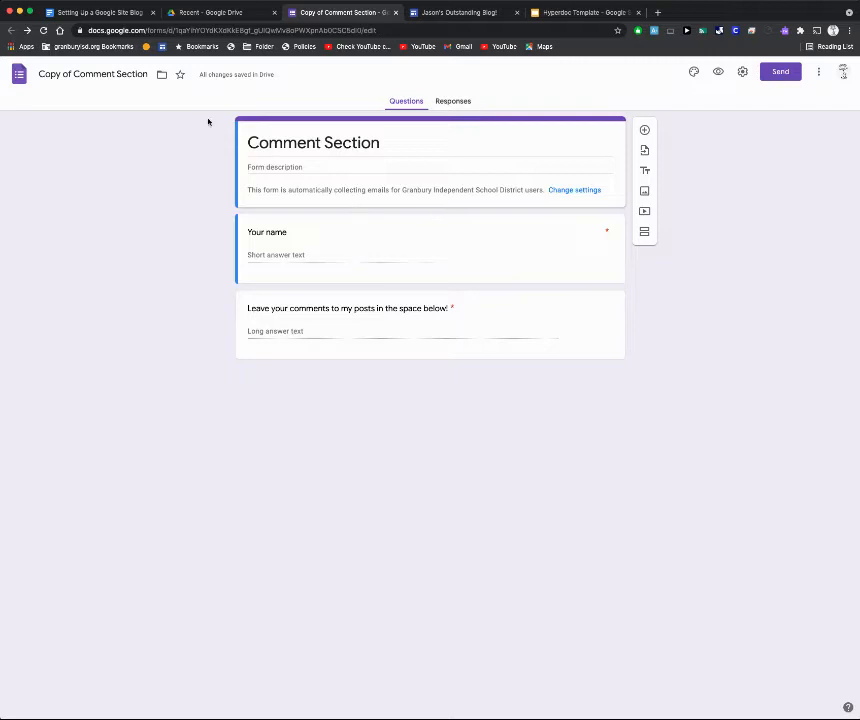
Insert the Copy of Comment Section form from Drive into the blog's header placeholder and extend its frame downward past the comment question.
click(450, 13)
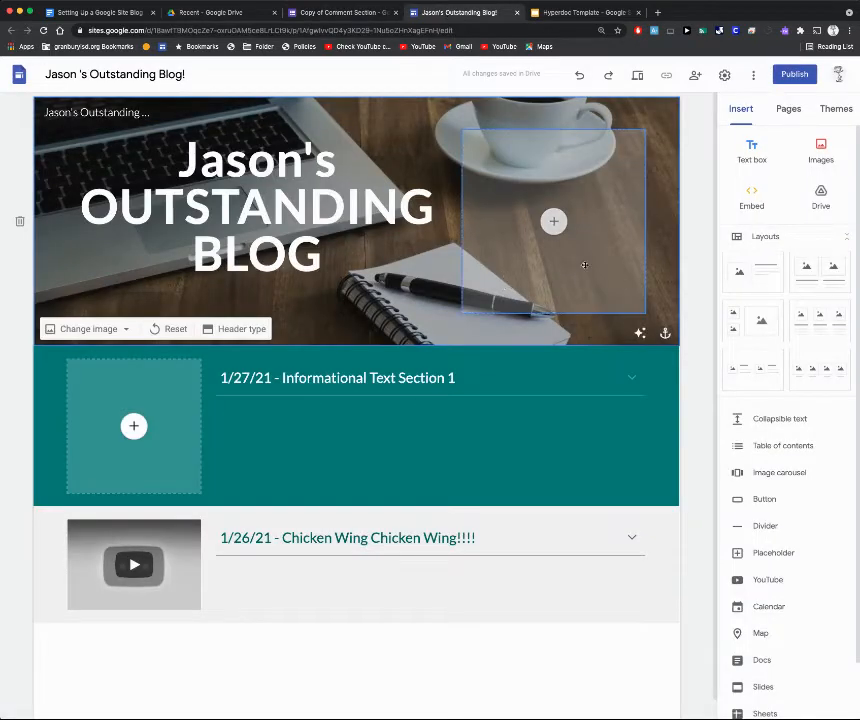
click(555, 222)
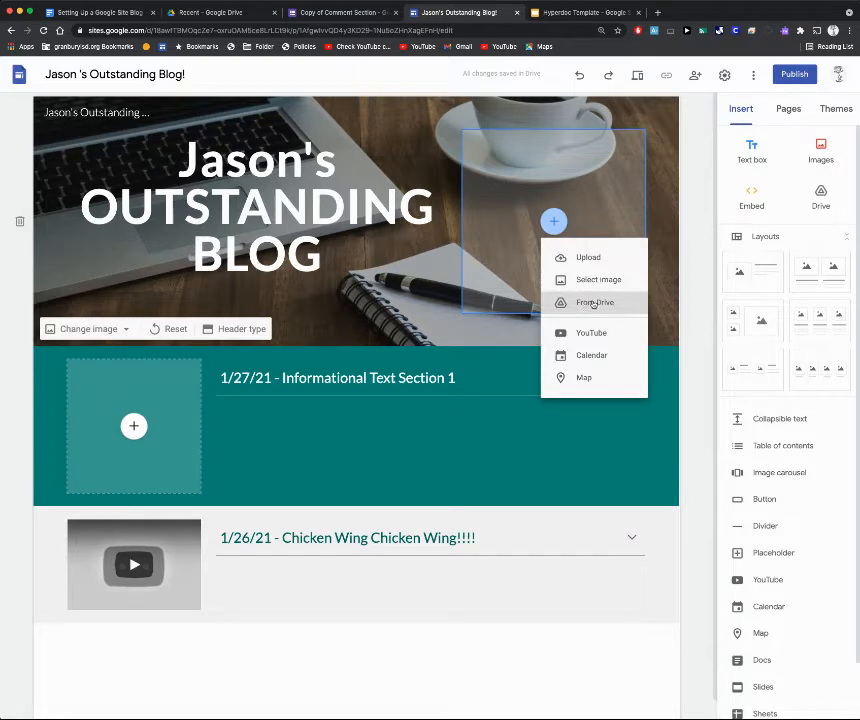
click(592, 302)
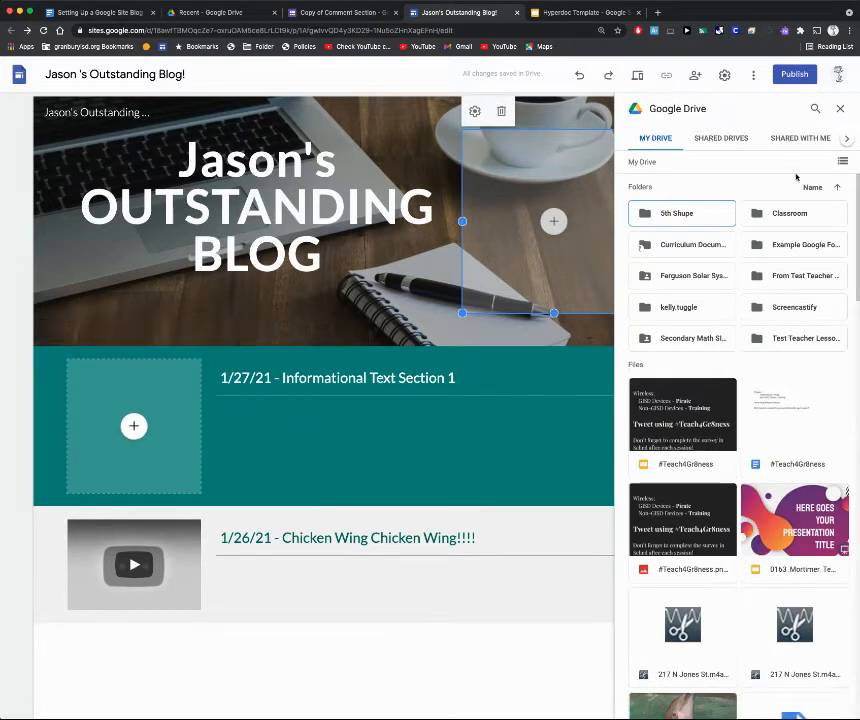
click(848, 141)
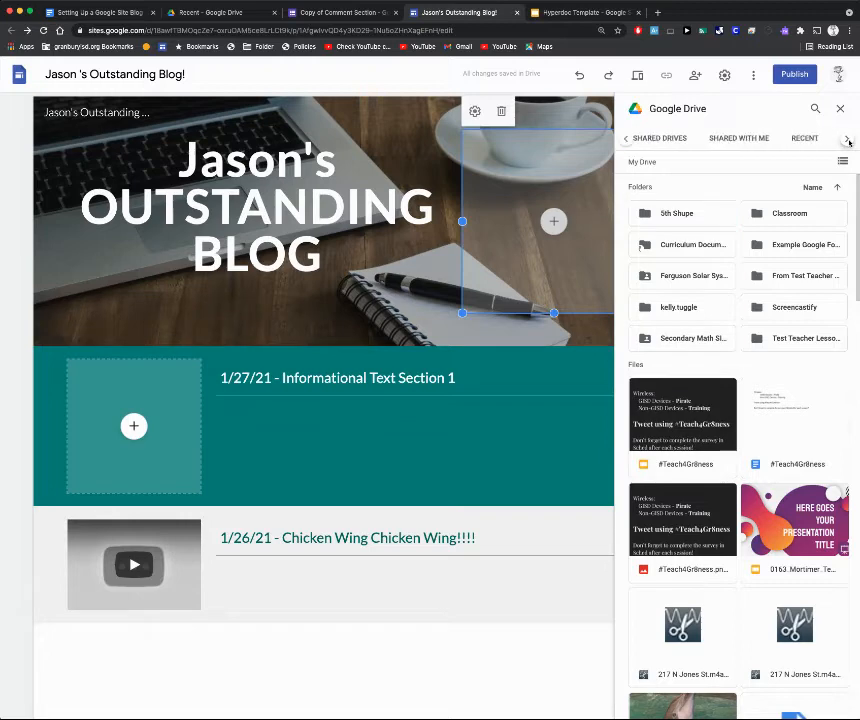
click(806, 141)
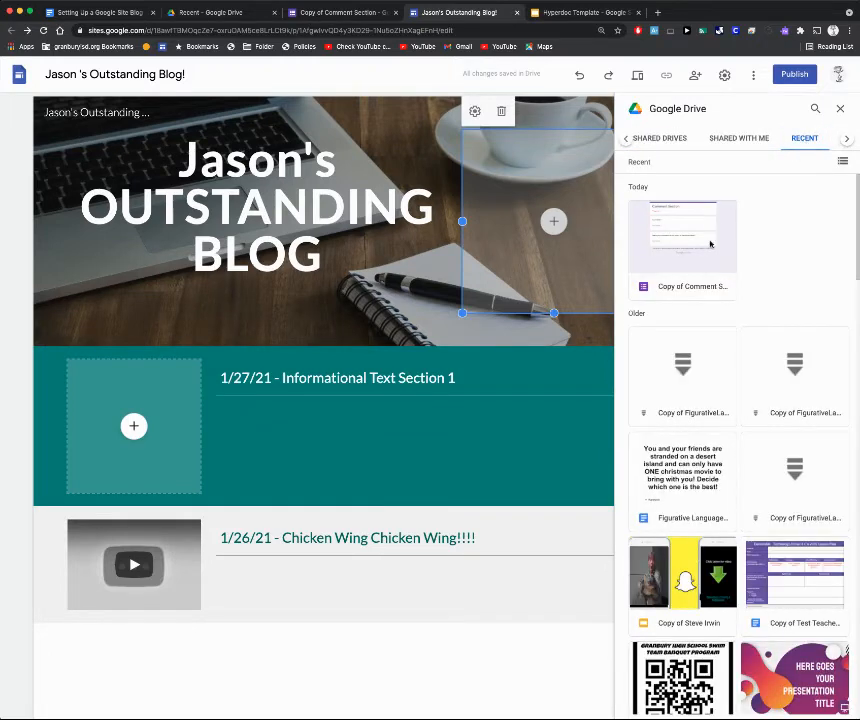
click(704, 253)
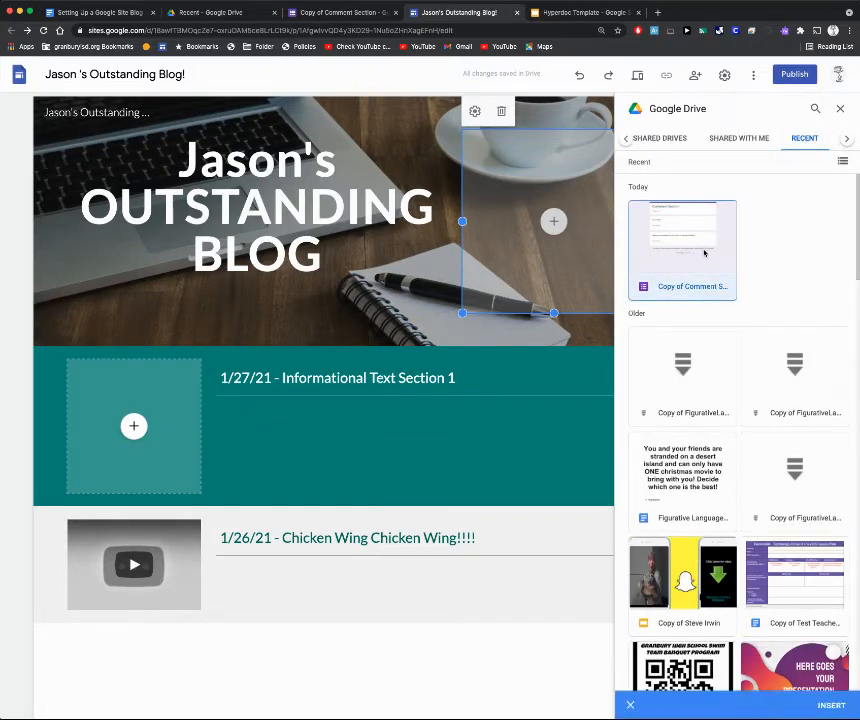
click(829, 706)
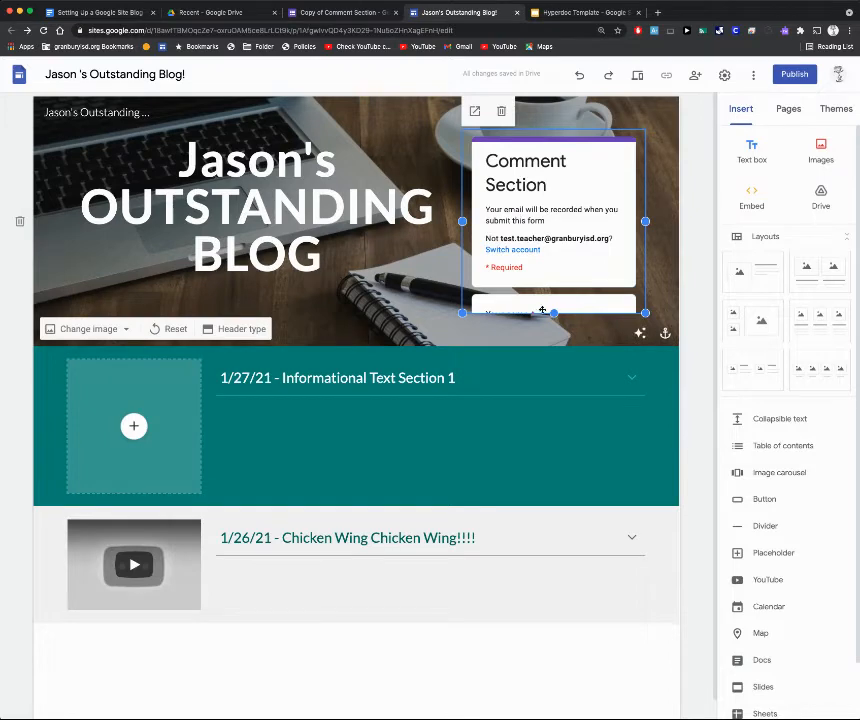
drag(554, 313, 557, 473)
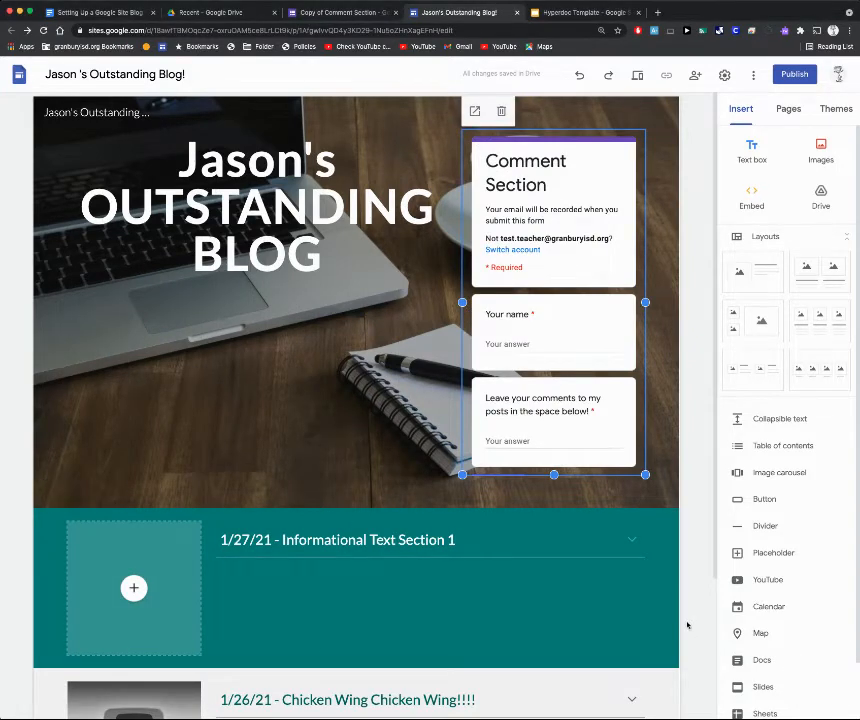
Publish the site with a web address based on the blog title, making the published site viewable by Granbury Independent School District.
click(795, 75)
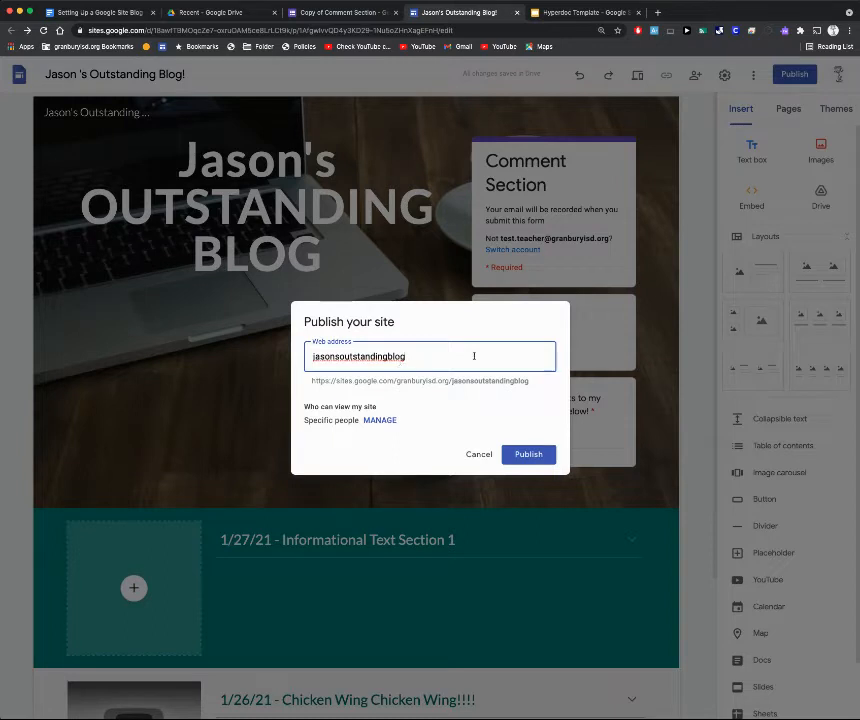
click(382, 421)
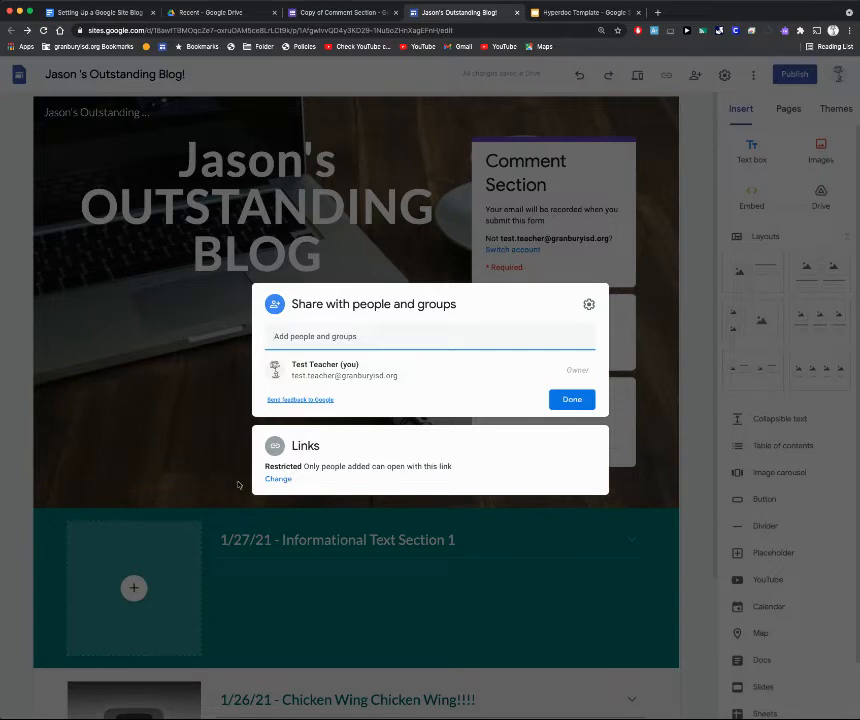
click(279, 479)
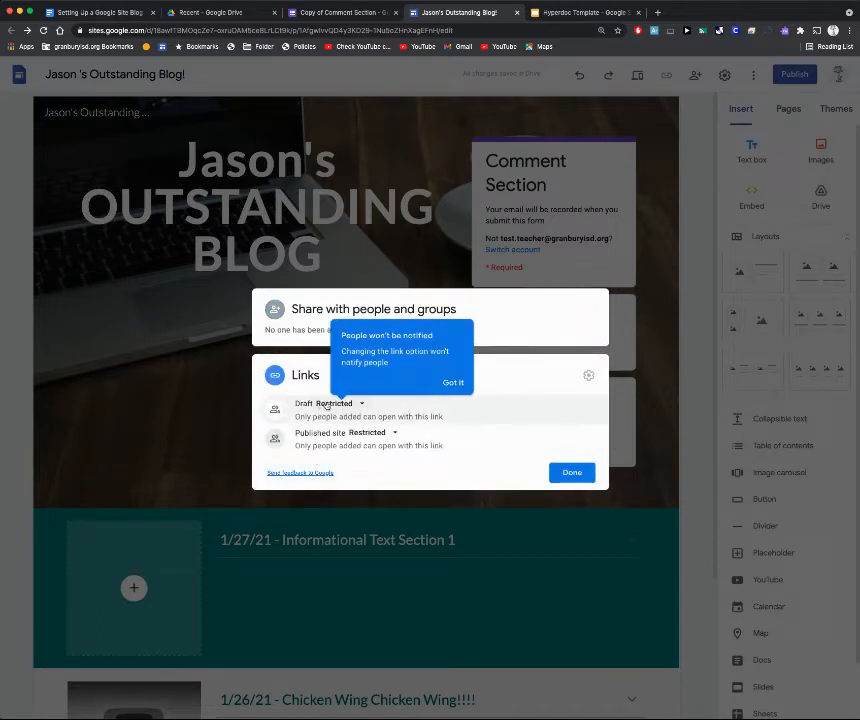
click(392, 434)
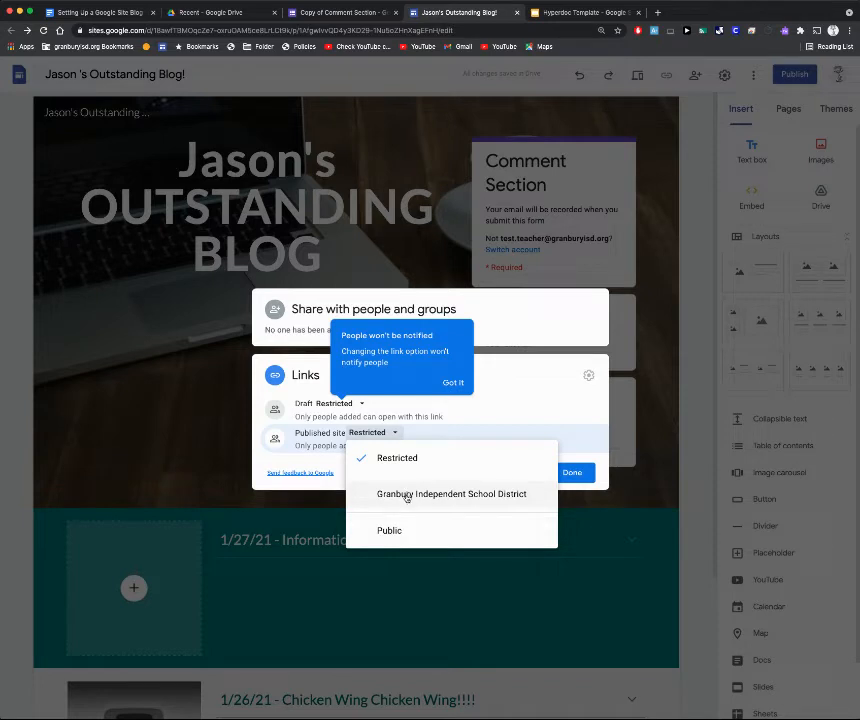
click(406, 495)
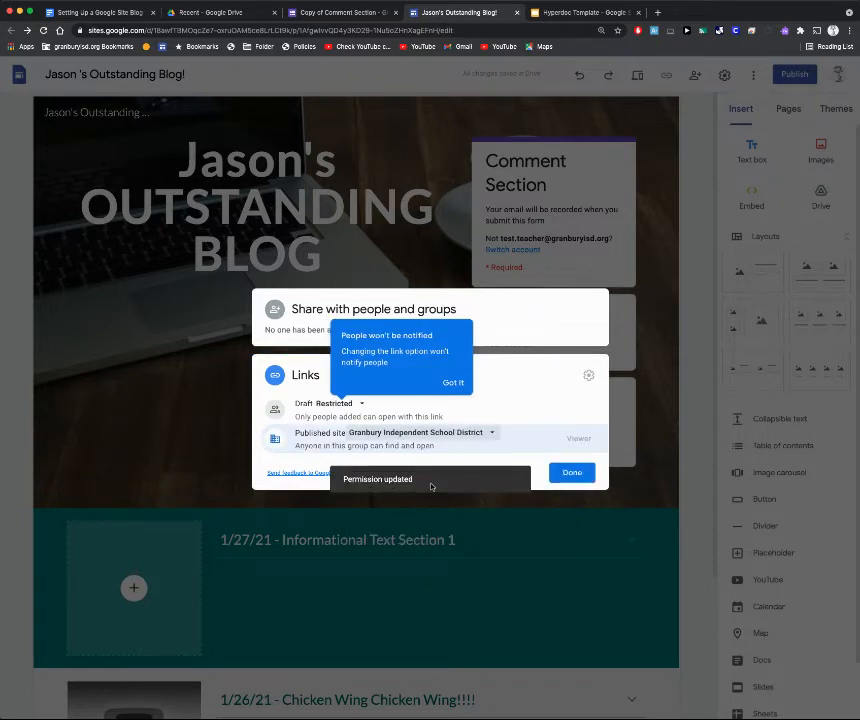
click(580, 474)
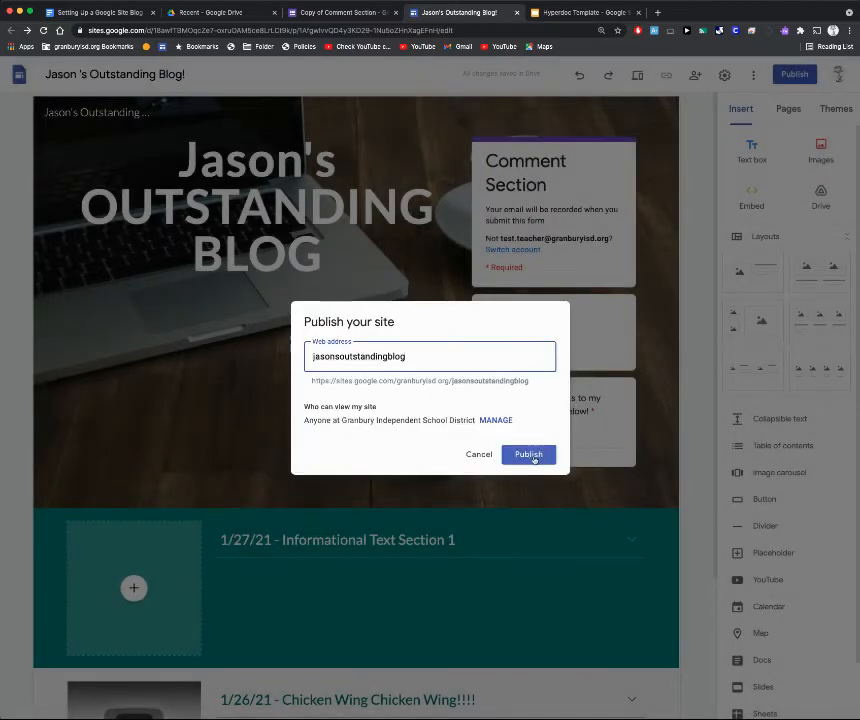
click(525, 457)
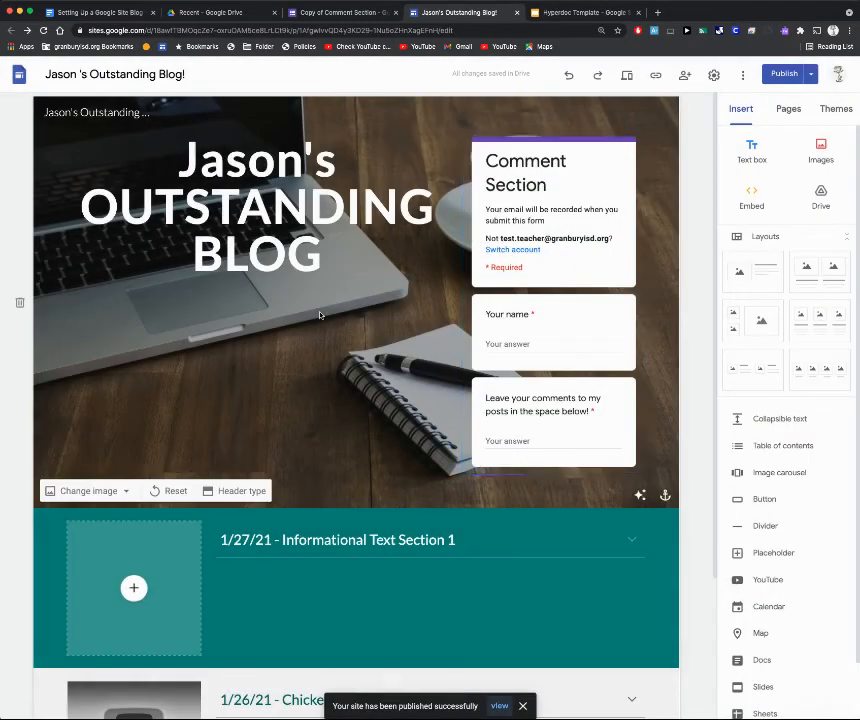
Copy the published site link.
click(656, 77)
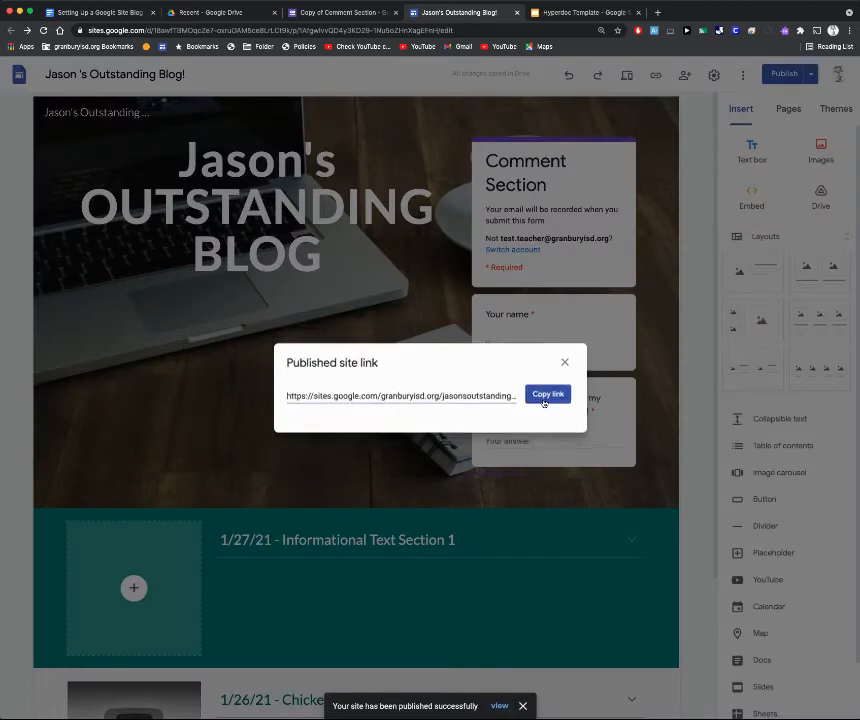
click(547, 394)
Try to open the copied site link in a new browser tab, and close that tab.
click(659, 12)
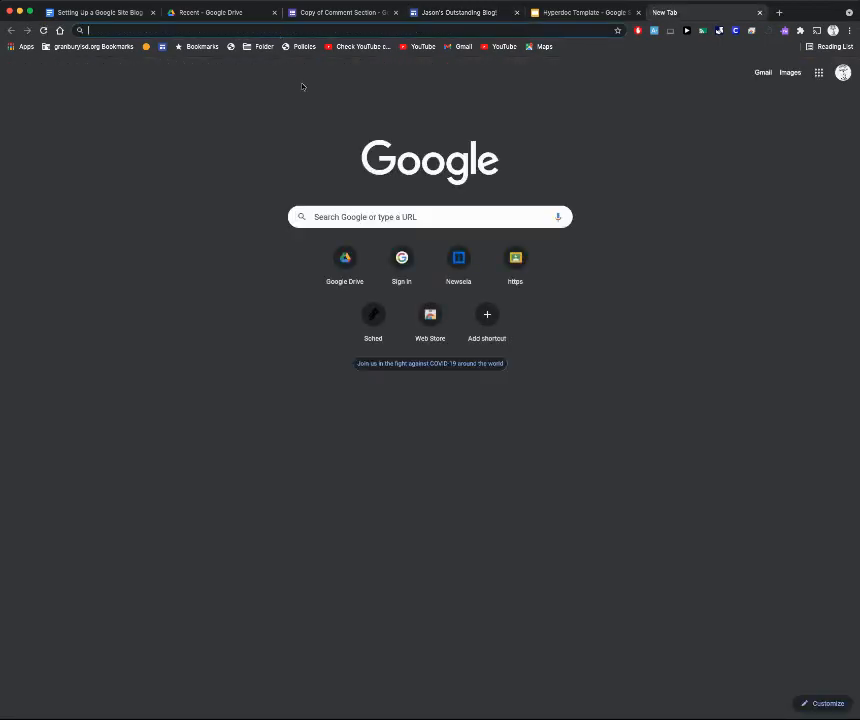
key(super+v)
key(Return)
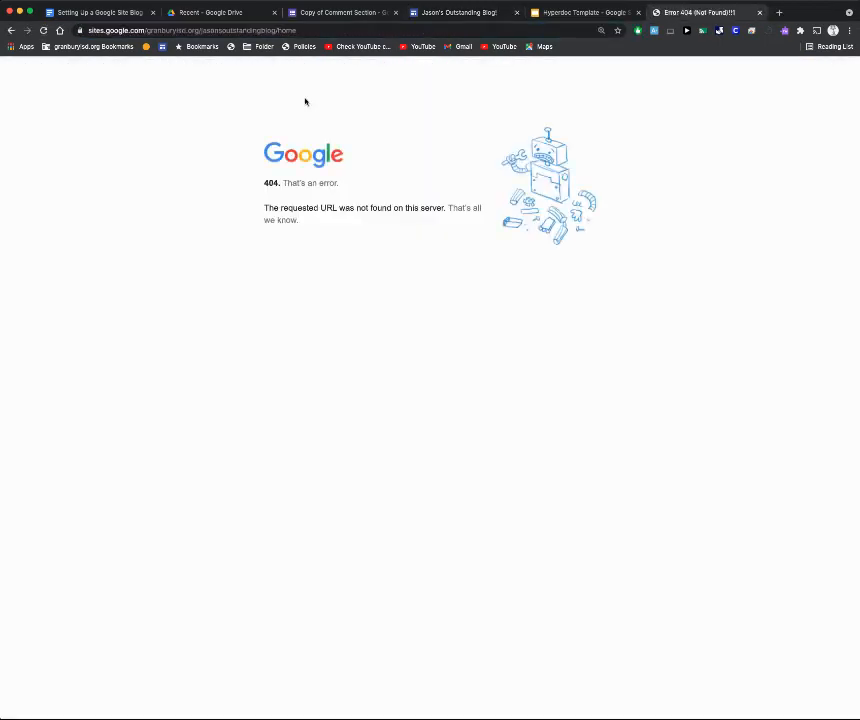
click(759, 12)
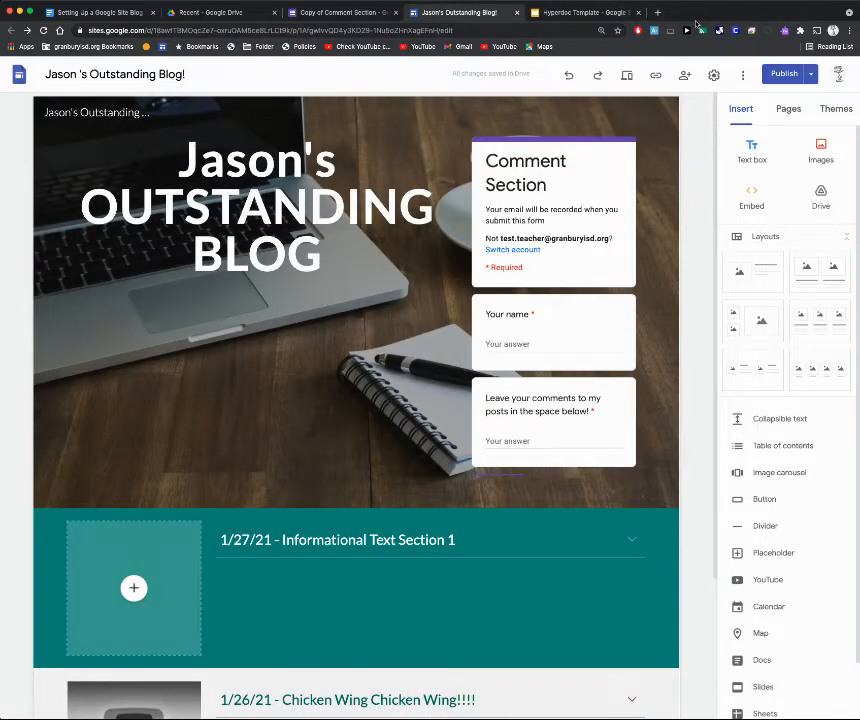
Load the published blog from the copied link in a fresh browser tab and look over its header, comment form and posts.
key(super+t)
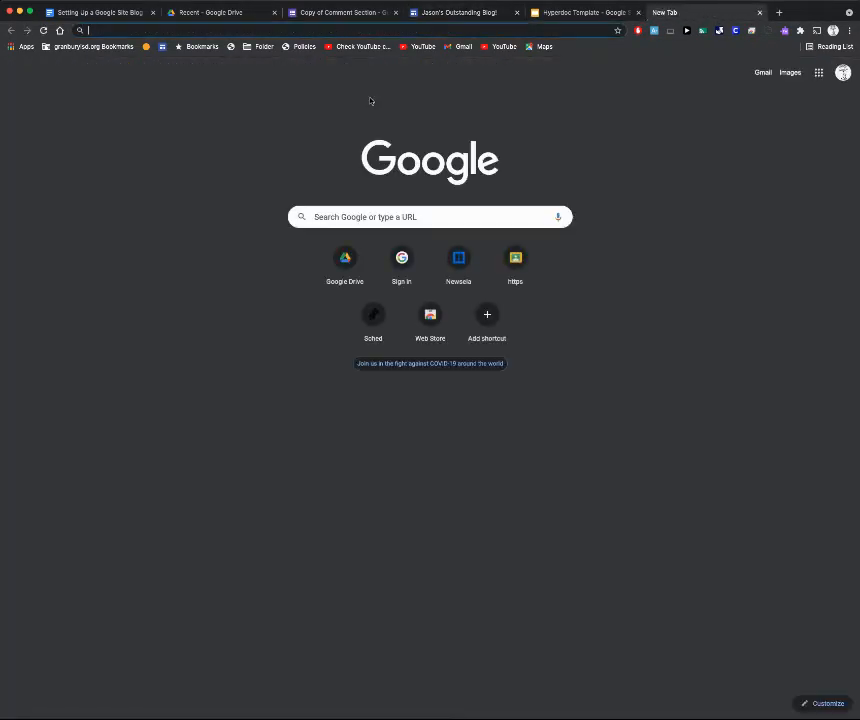
key(super+v)
key(Return)
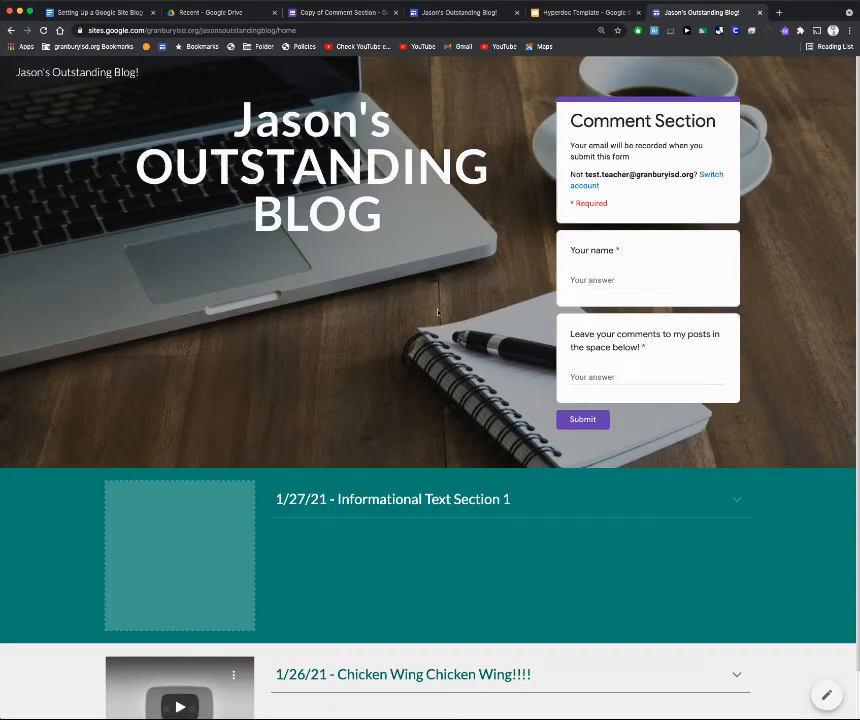
scroll(437, 499, down, 1)
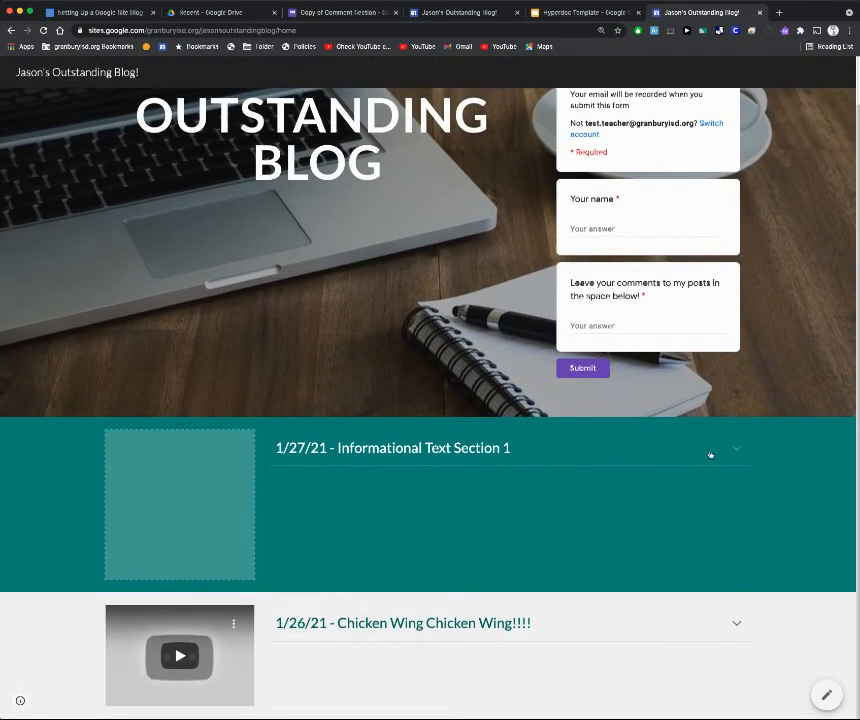
Try to expand the 1/27/21 and 1/26/21 posts on the published blog and look over the page.
click(735, 450)
click(731, 625)
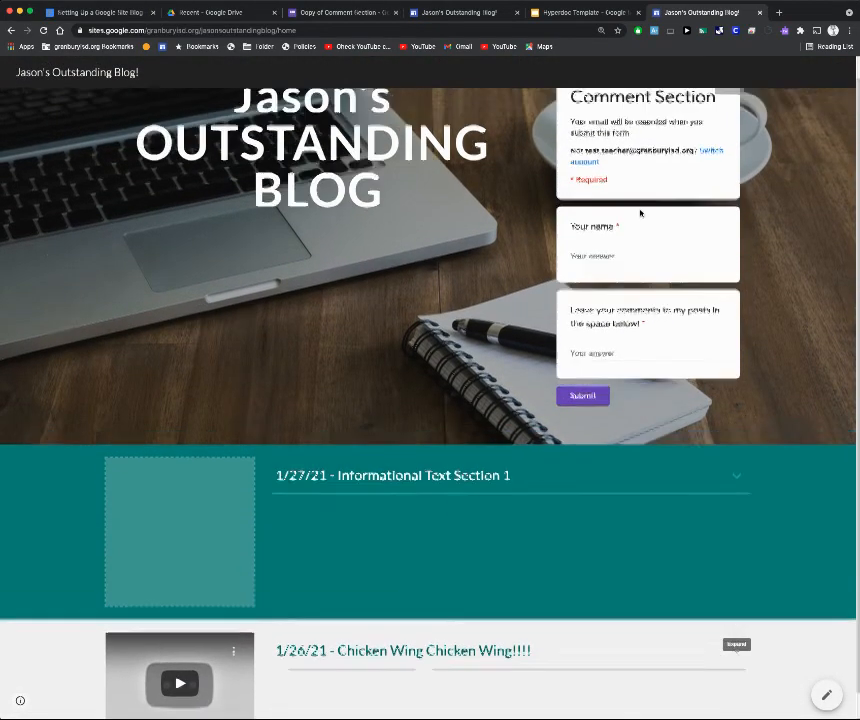
scroll(640, 212, up, 1)
scroll(573, 440, down, 2)
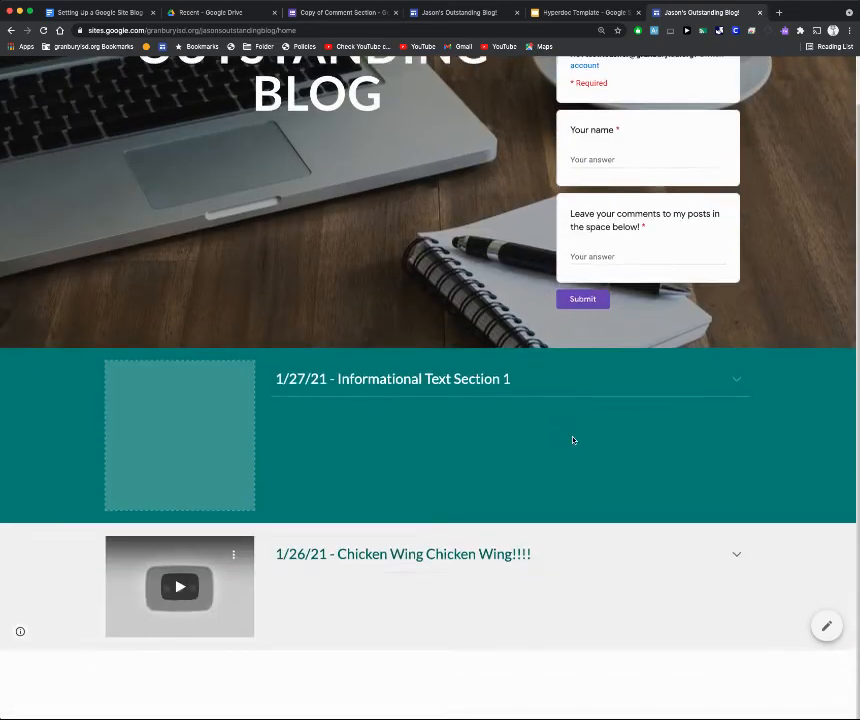
scroll(573, 440, up, 1)
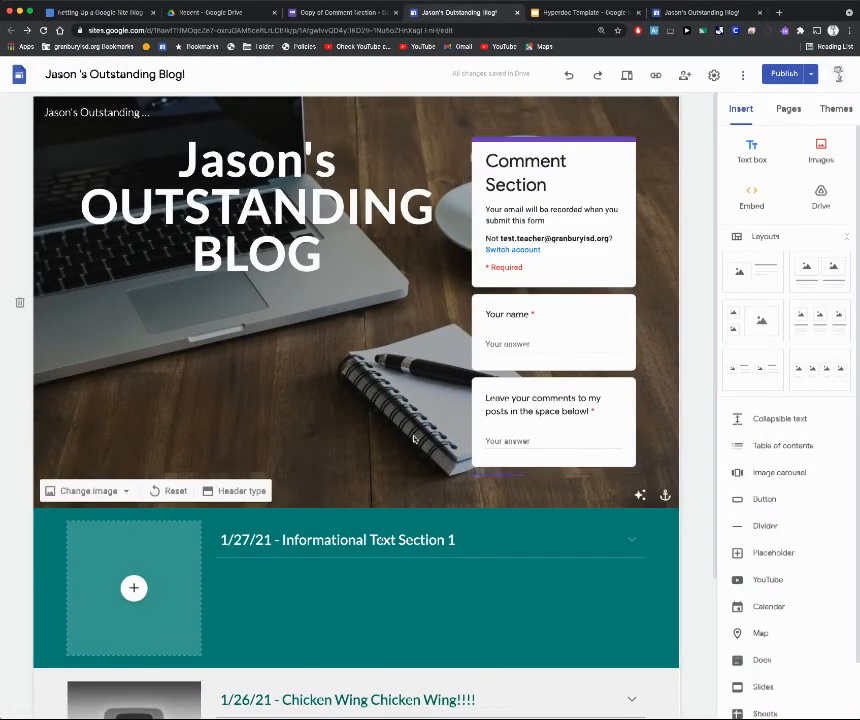
Try the Aristotle and Vision themes on the blog in the site editor, and apply the Impression theme.
scroll(282, 457, down, 3)
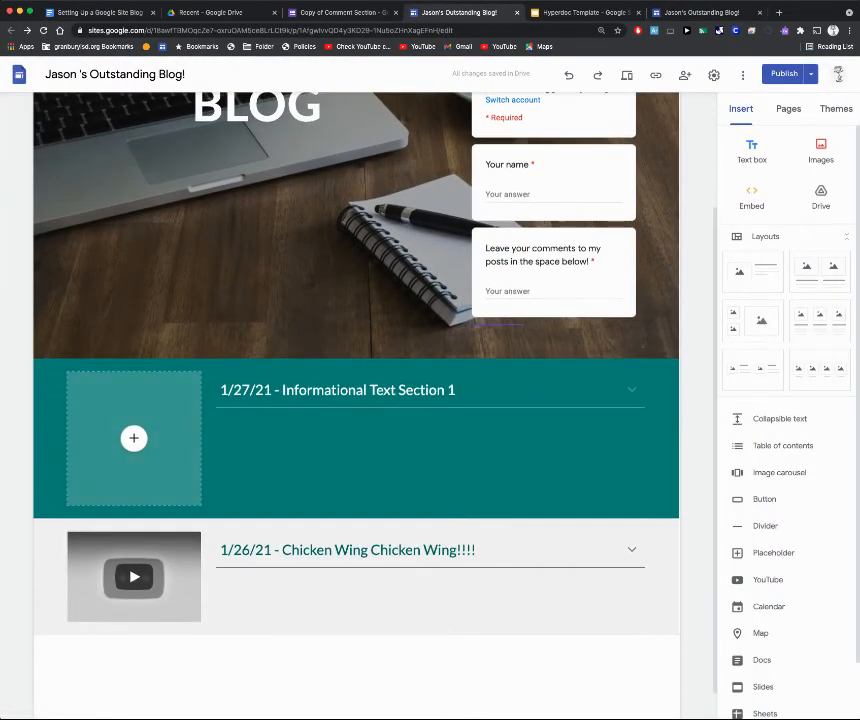
click(838, 110)
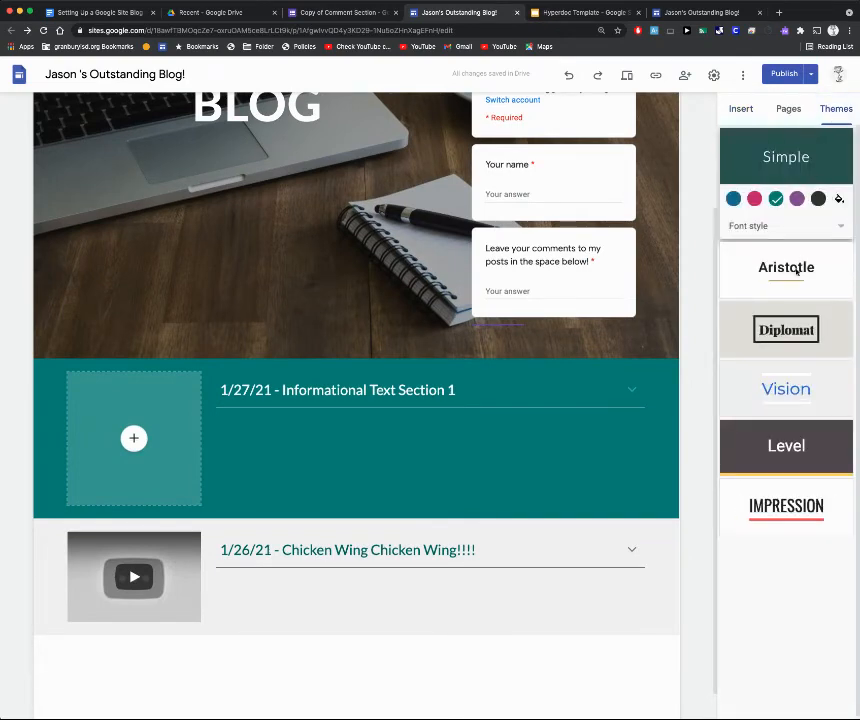
click(797, 270)
click(787, 400)
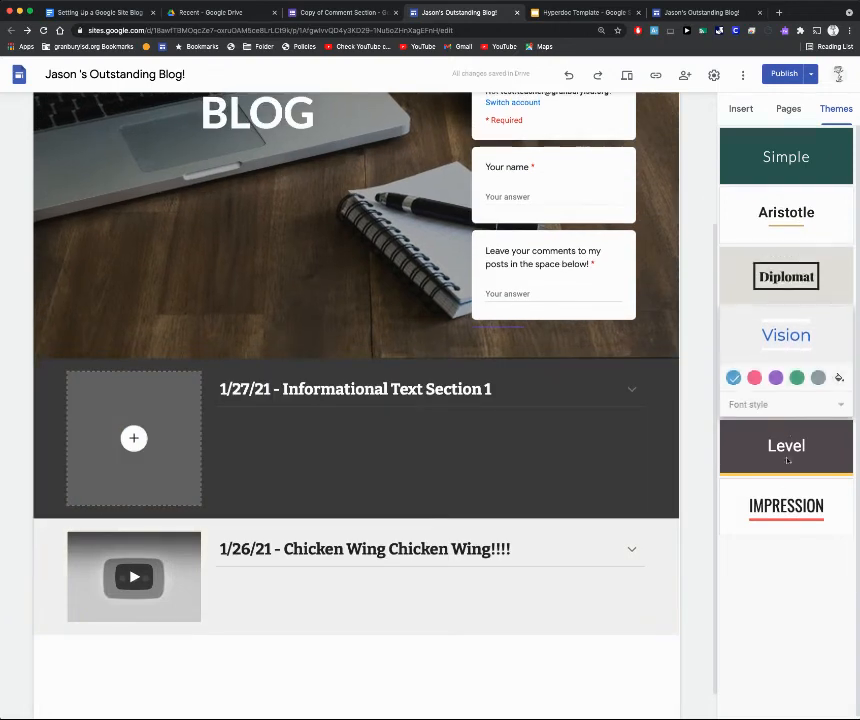
click(787, 507)
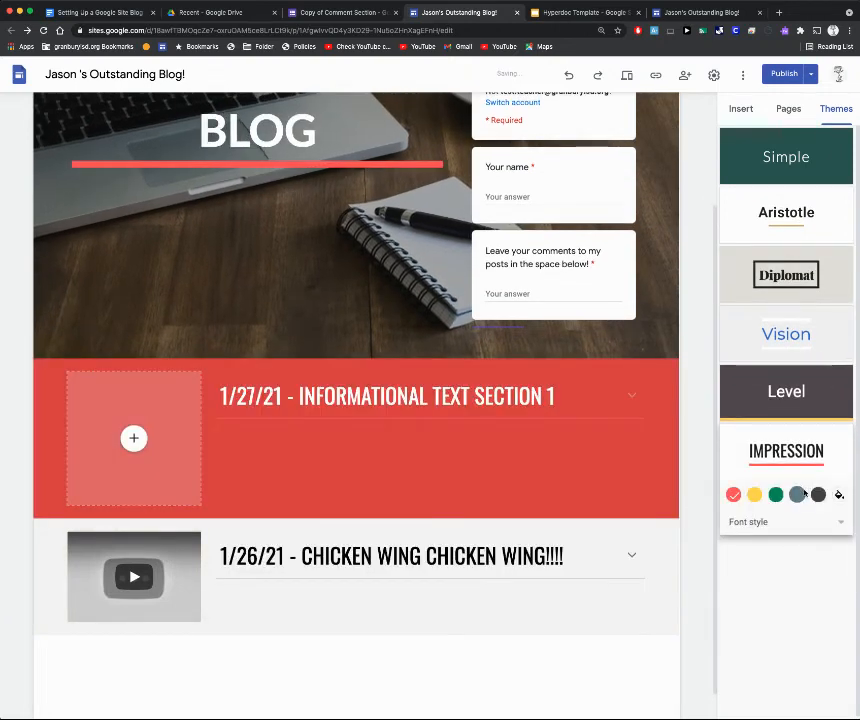
Set the Impression theme's colour to yellow and give it the light font style.
click(796, 494)
click(754, 494)
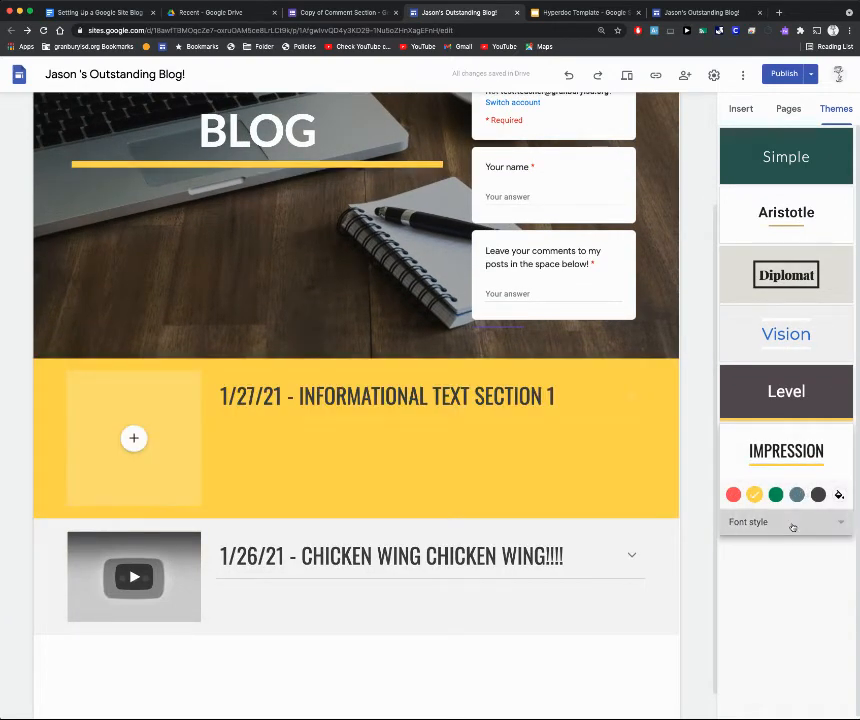
click(843, 523)
click(766, 576)
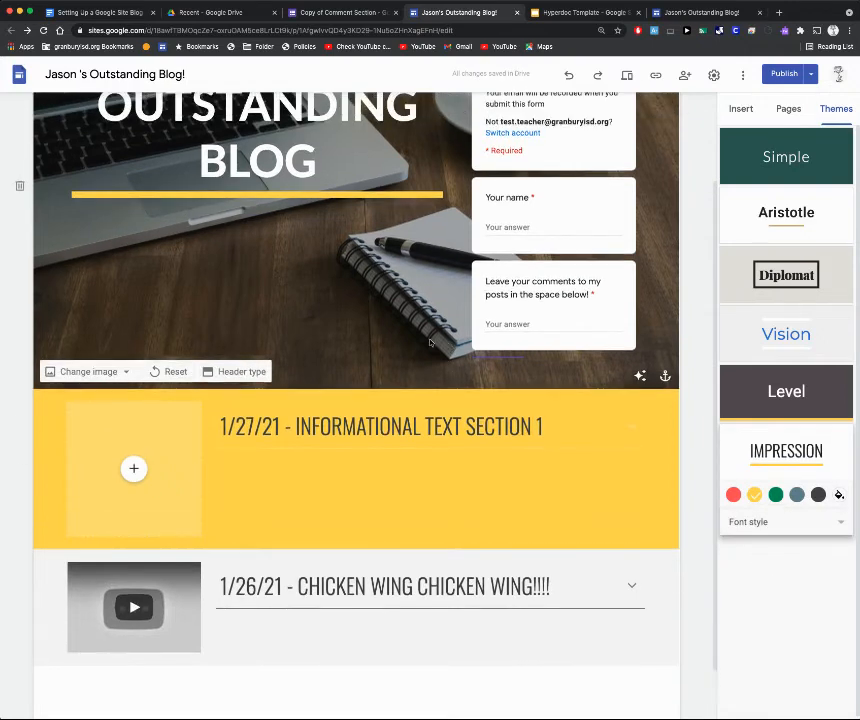
scroll(122, 371, up, 1)
click(95, 397)
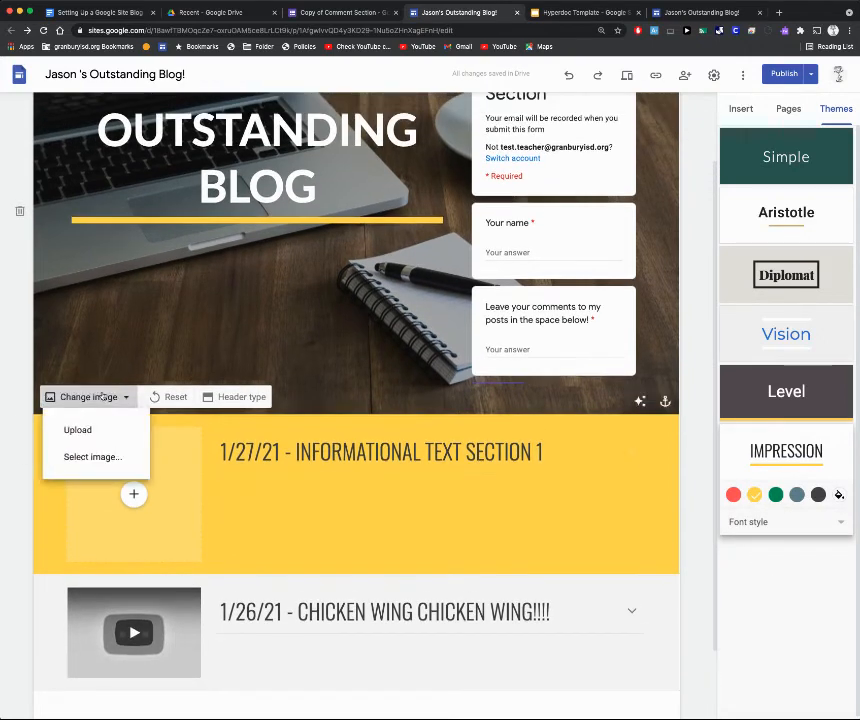
click(95, 456)
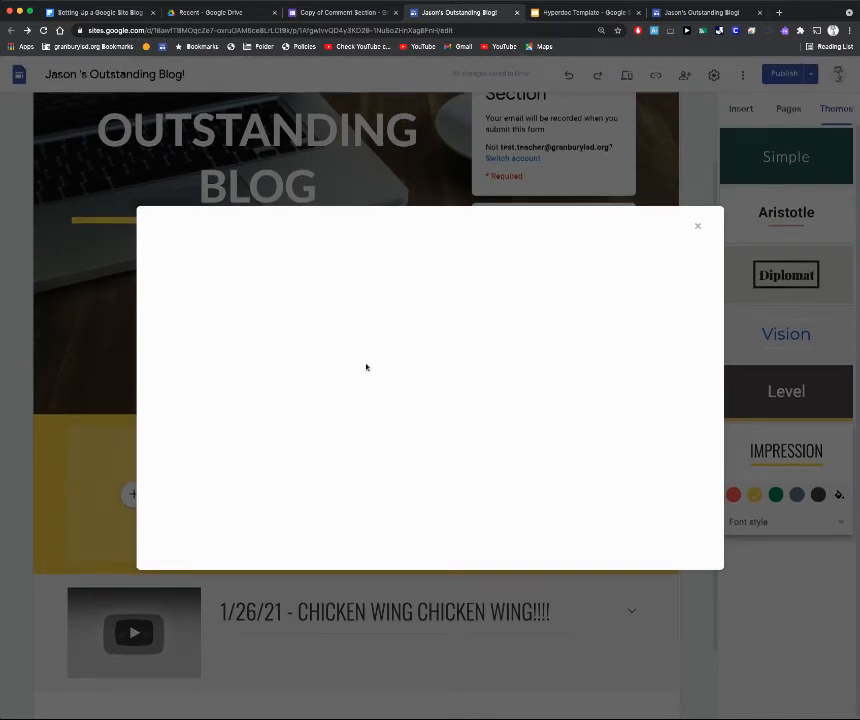
click(697, 228)
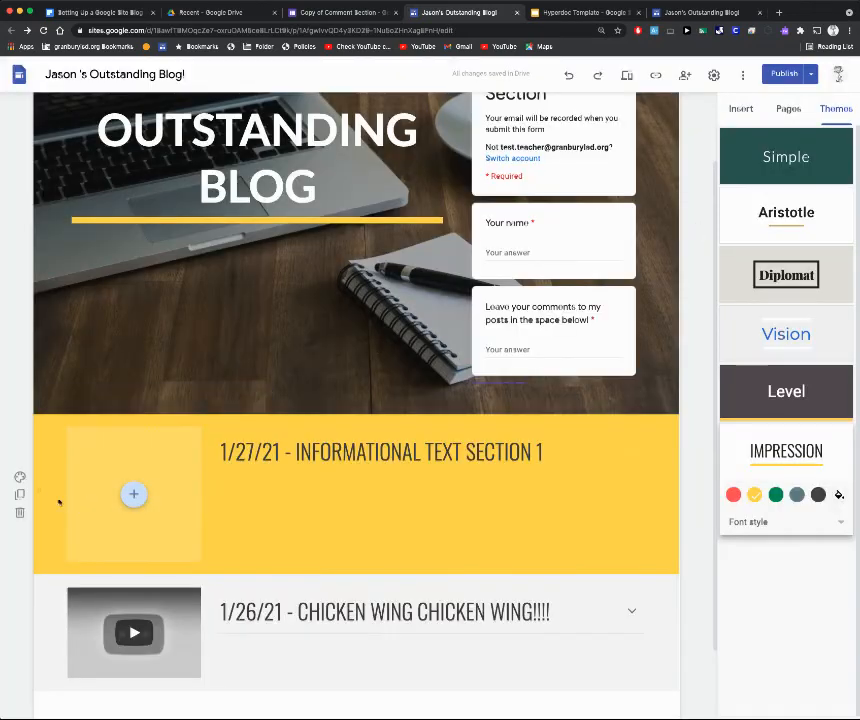
Set the 1/27/21 section's background to the gallery image of colourful hanging paper strips.
click(19, 476)
mouse_move(110, 566)
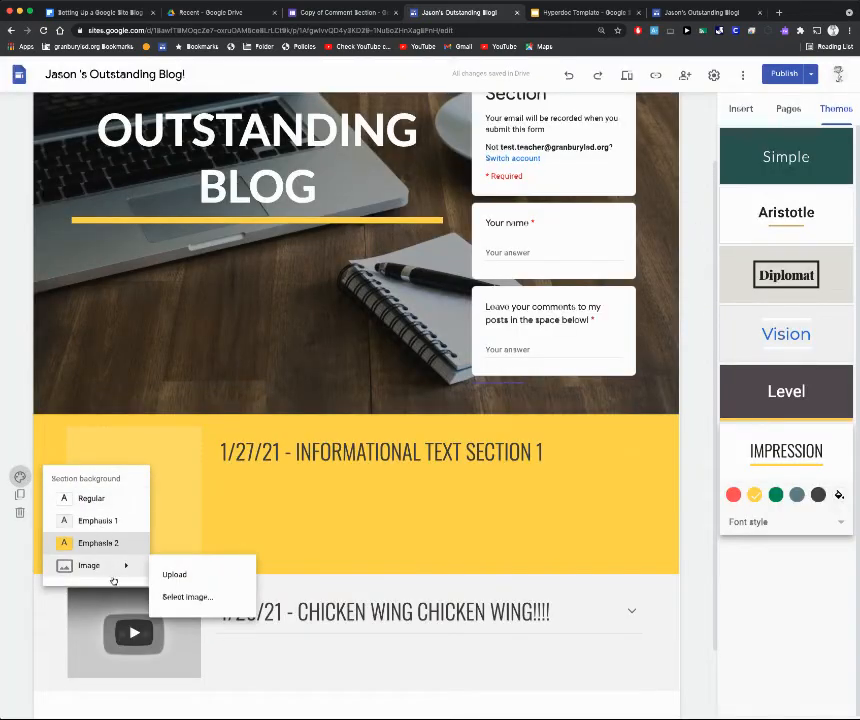
click(182, 595)
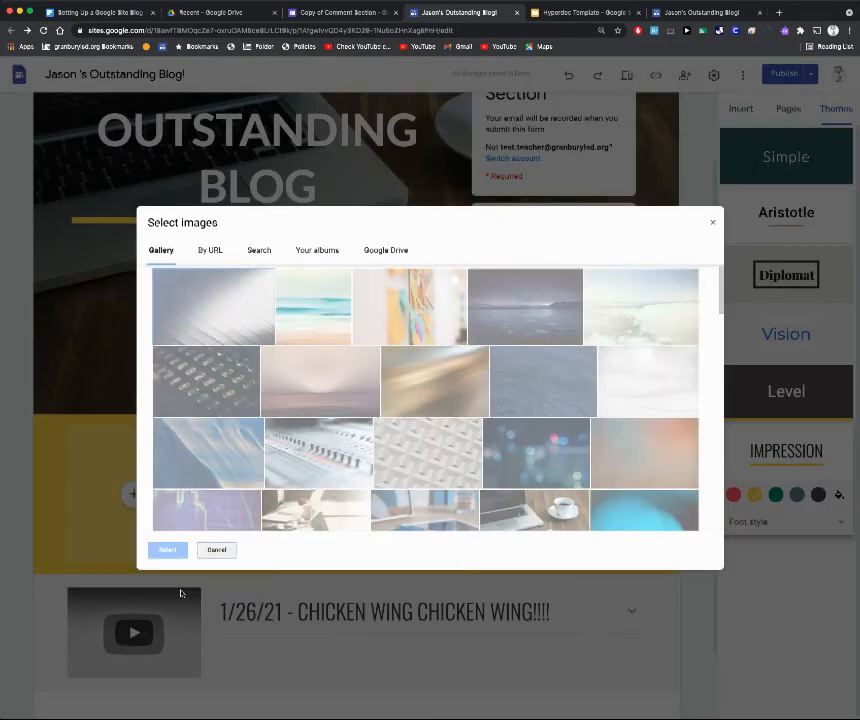
click(394, 302)
click(167, 549)
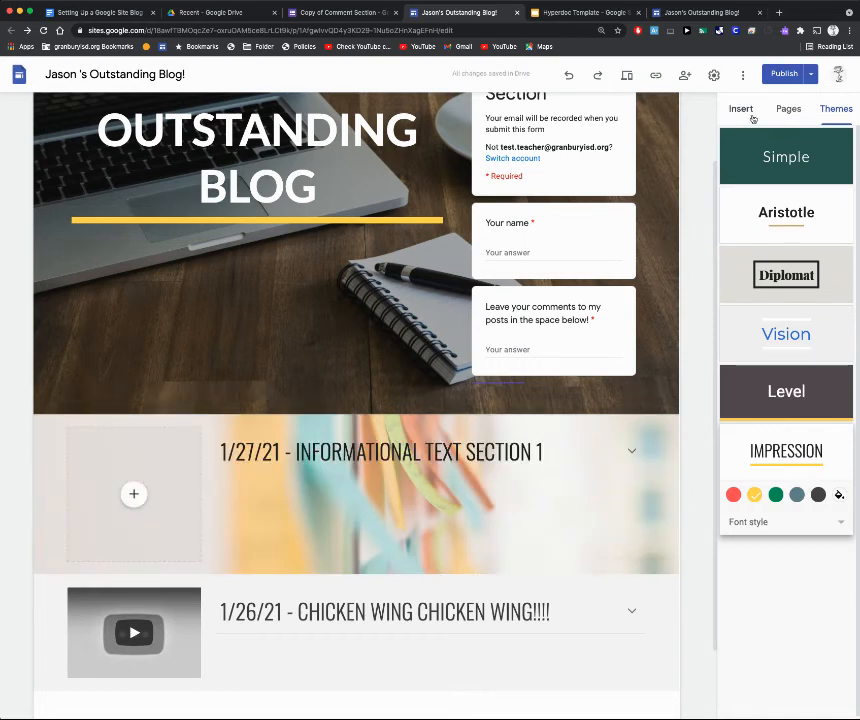
Duplicate the 1/27/21 blog post section.
click(751, 117)
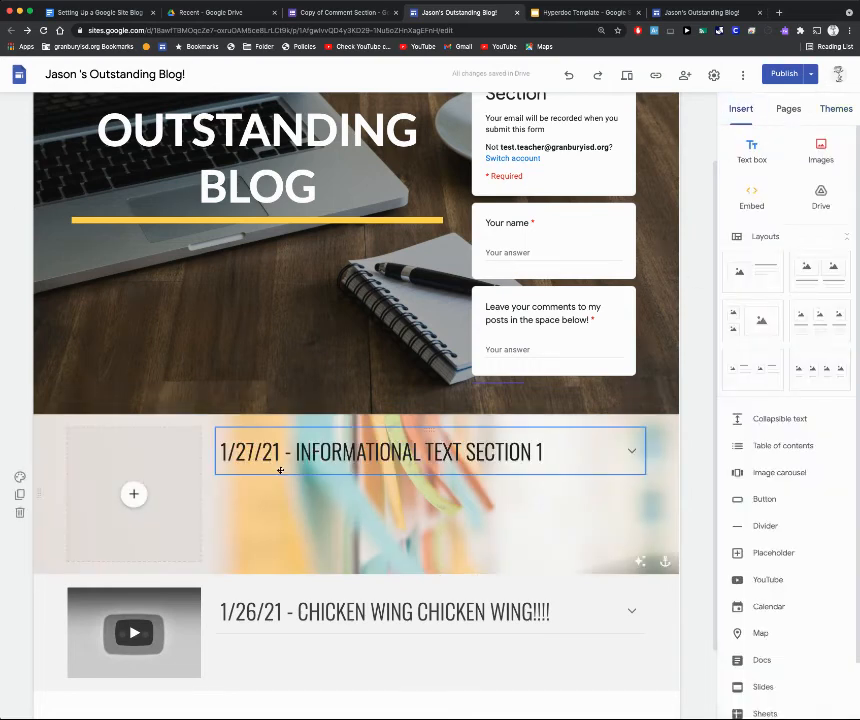
scroll(207, 643, down, 1)
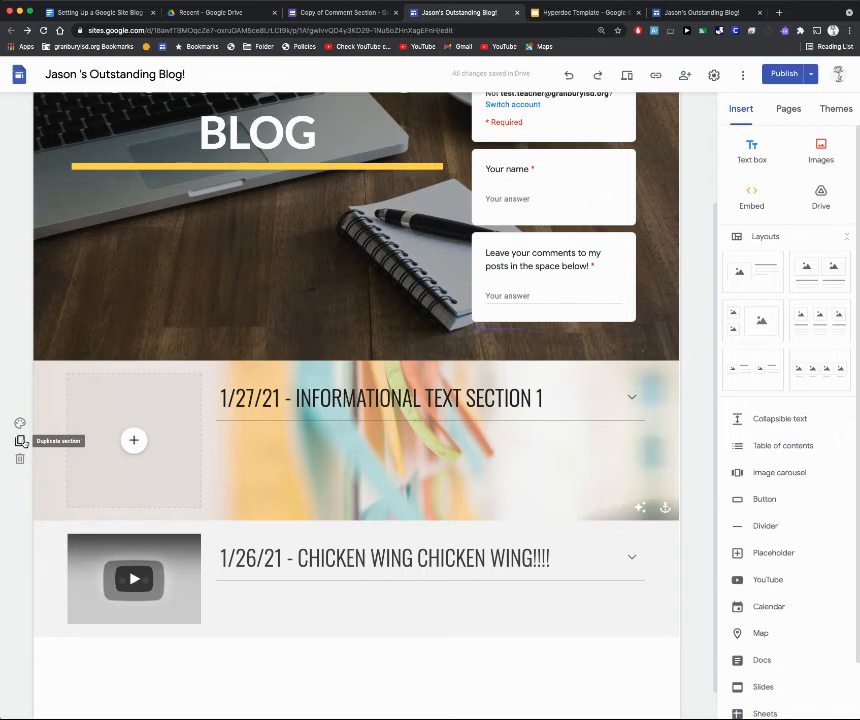
click(20, 441)
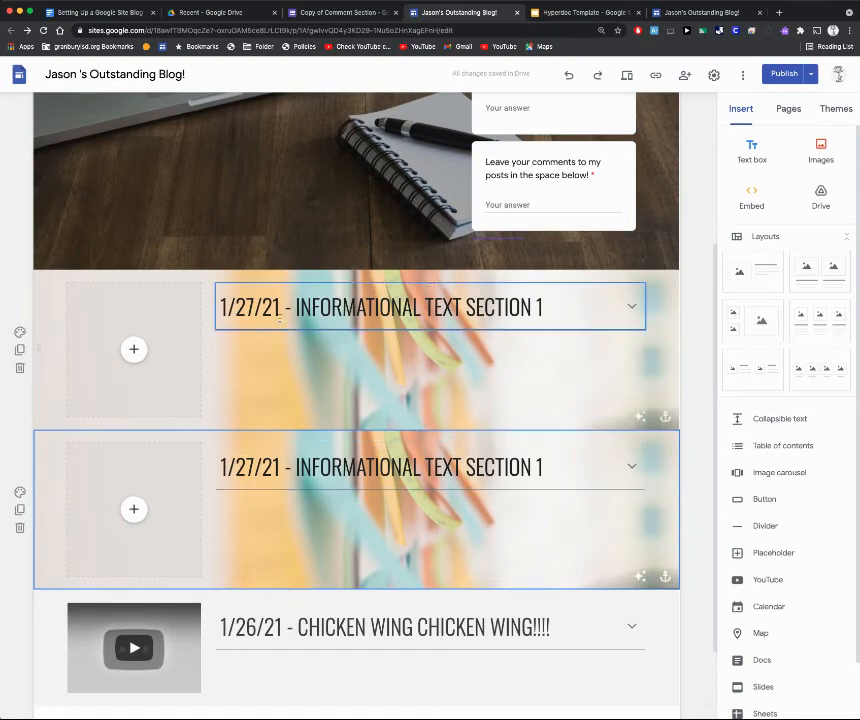
Change the upper copy's heading date to 5/27/21 and enter "hflsjdaklfjasdklfa lkjfdlksajflk dsafkljads" as its collapsible text.
click(224, 305)
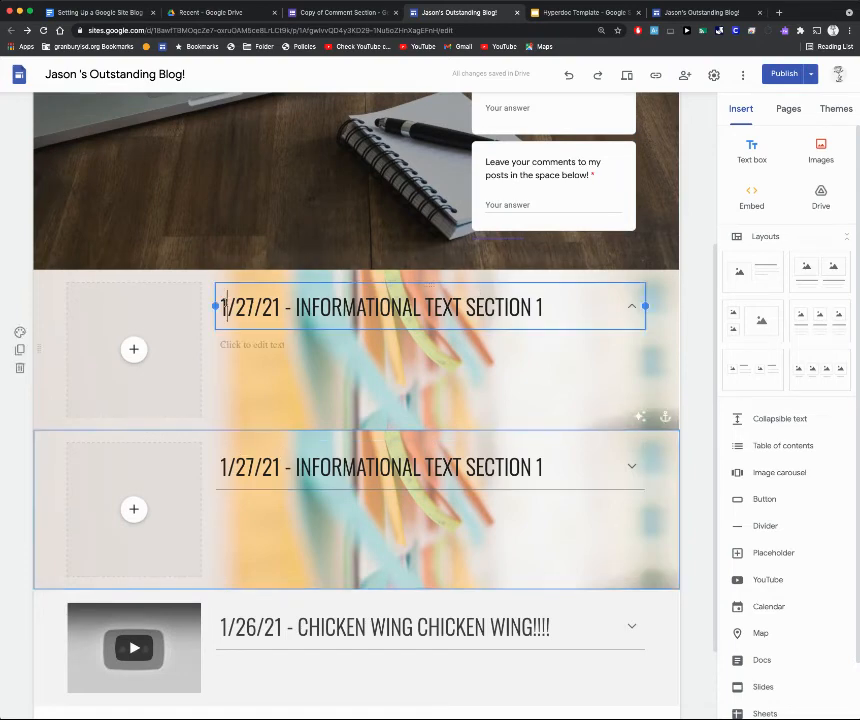
key(BackSpace)
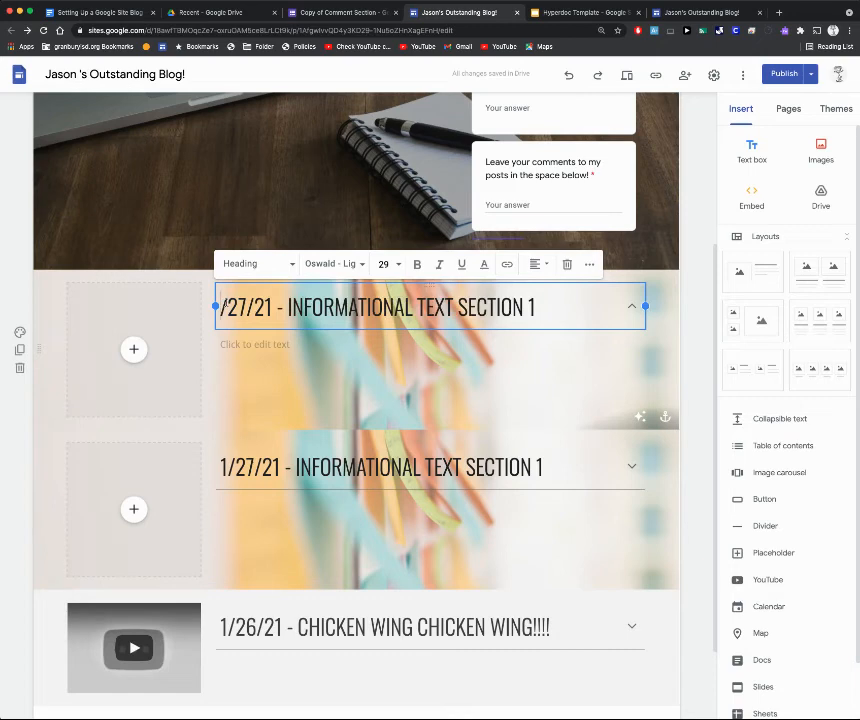
text(5)
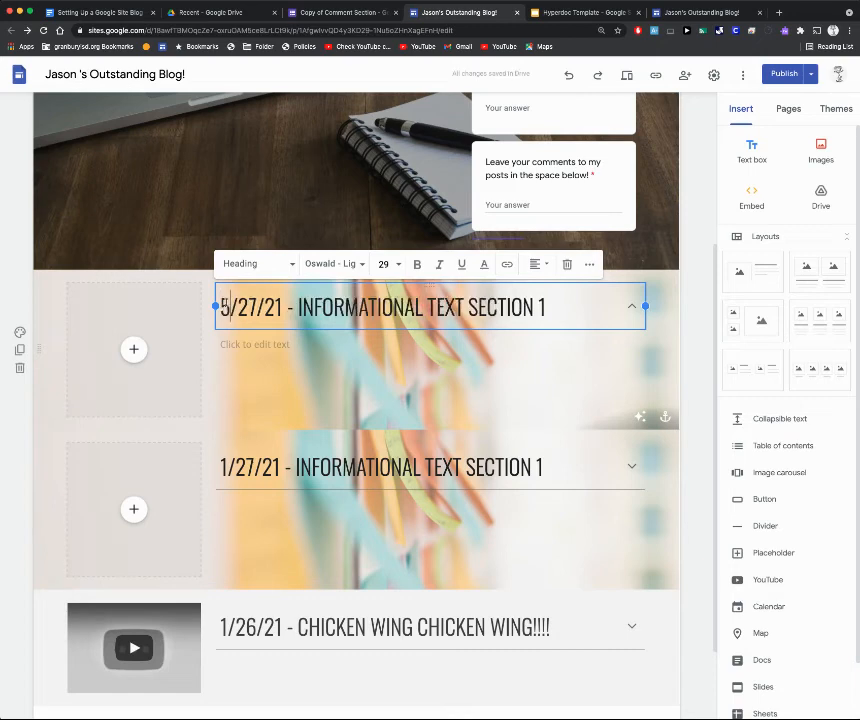
click(252, 343)
text(hflsjdaklfjasdklfa lkjfdlksajflk dsafkljads)
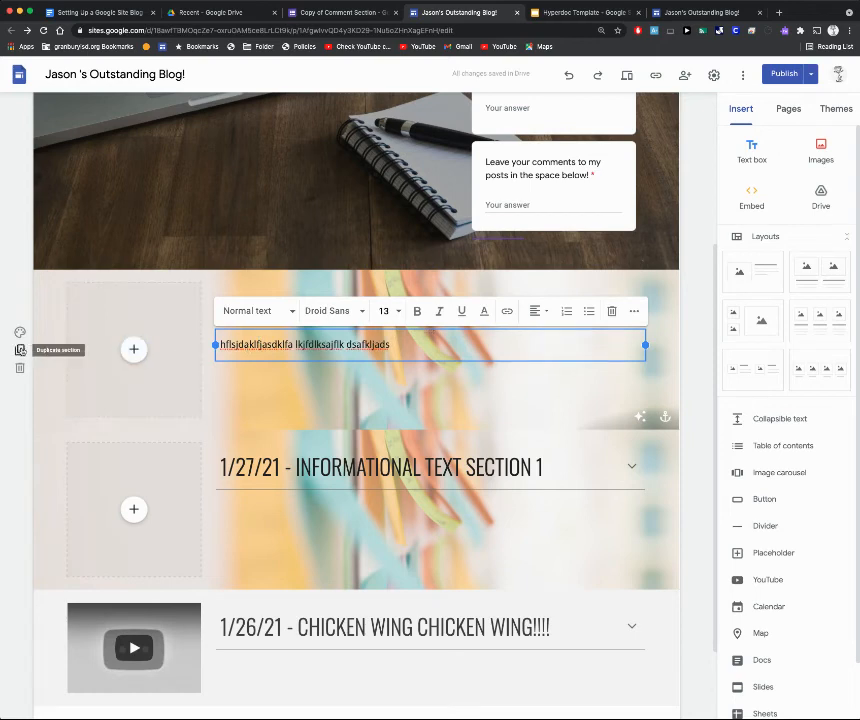
click(34, 302)
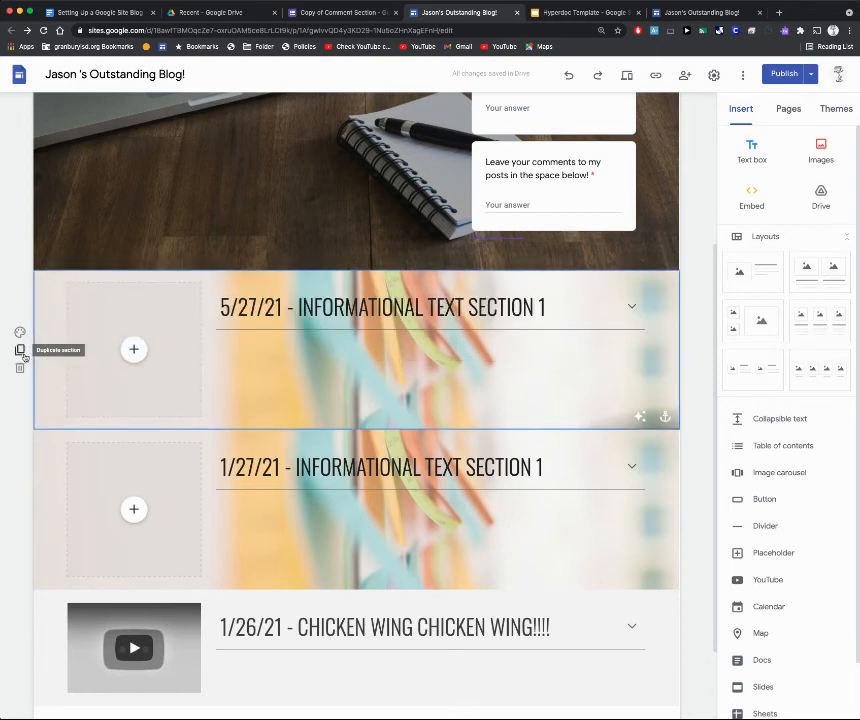
Duplicate the 5/27/21 section and change the upper copy's heading date to 5/28/21.
click(20, 350)
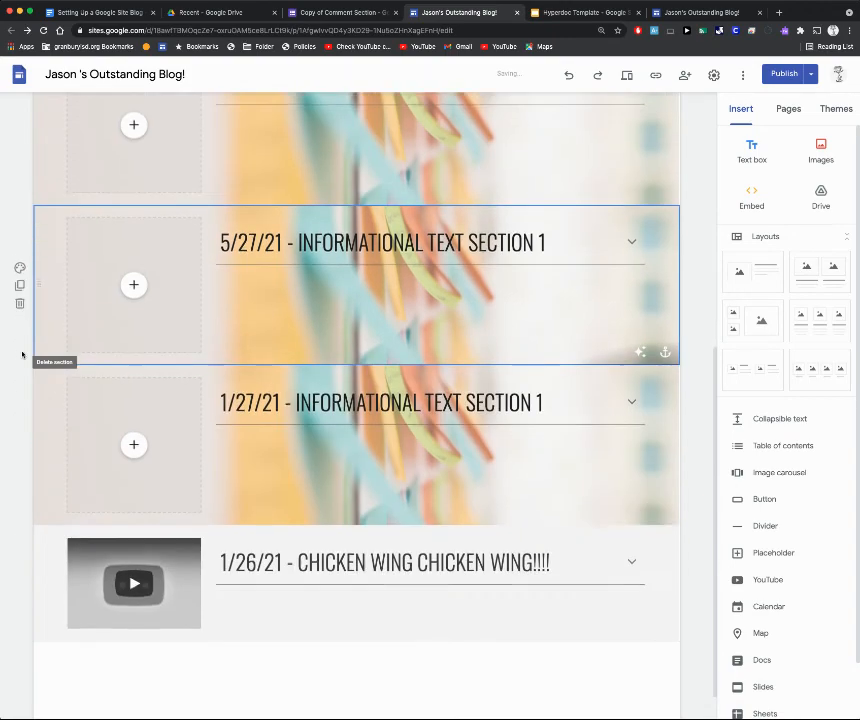
scroll(320, 284, up, 3)
click(255, 344)
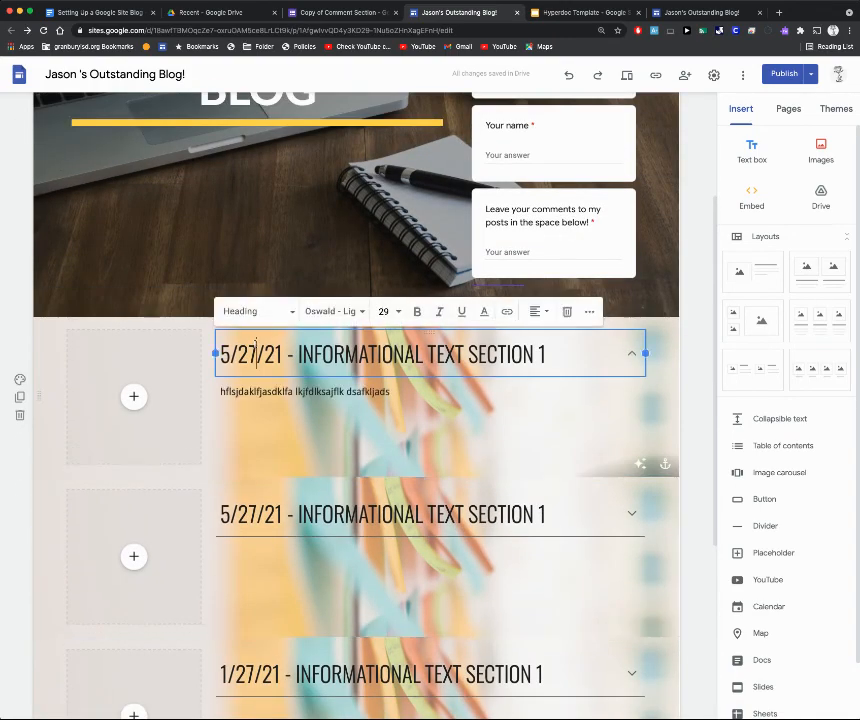
key(BackSpace)
text(8)
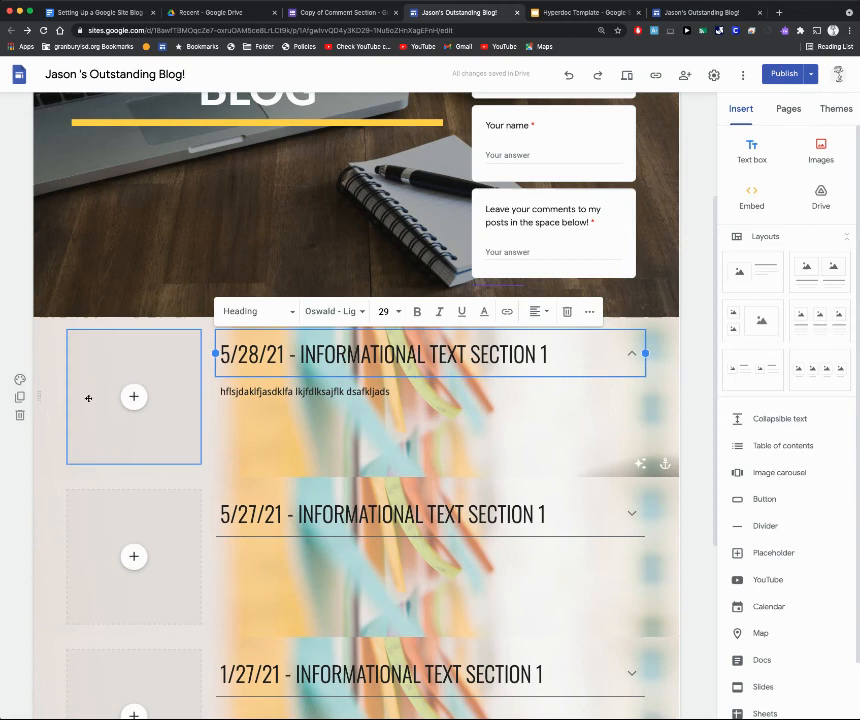
Try the Emphasis 2 background on the 5/28/21 section, and replace it with the gallery image of a dark lake with mountains.
click(19, 379)
click(87, 446)
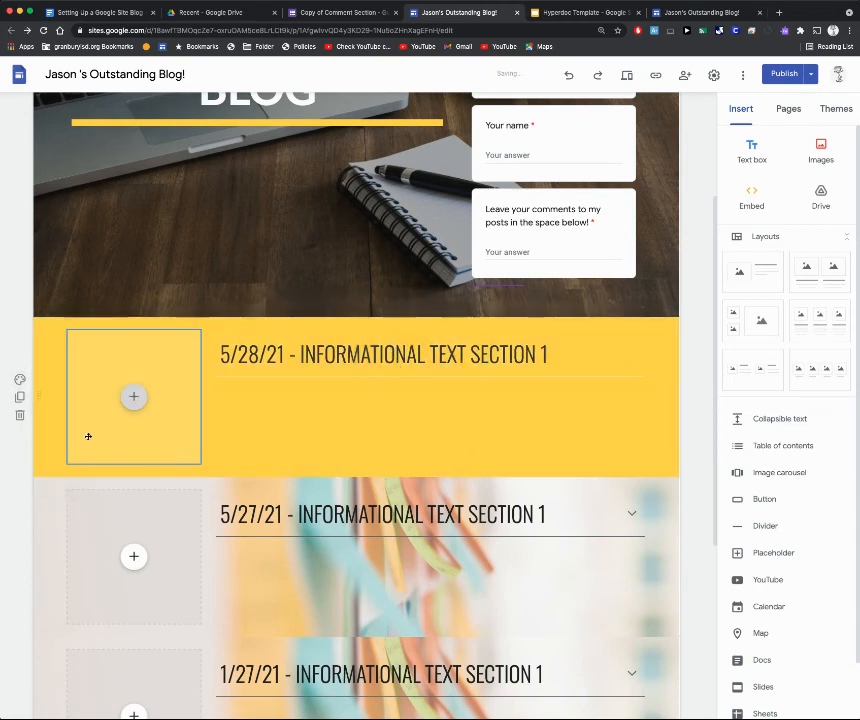
click(19, 379)
mouse_move(88, 467)
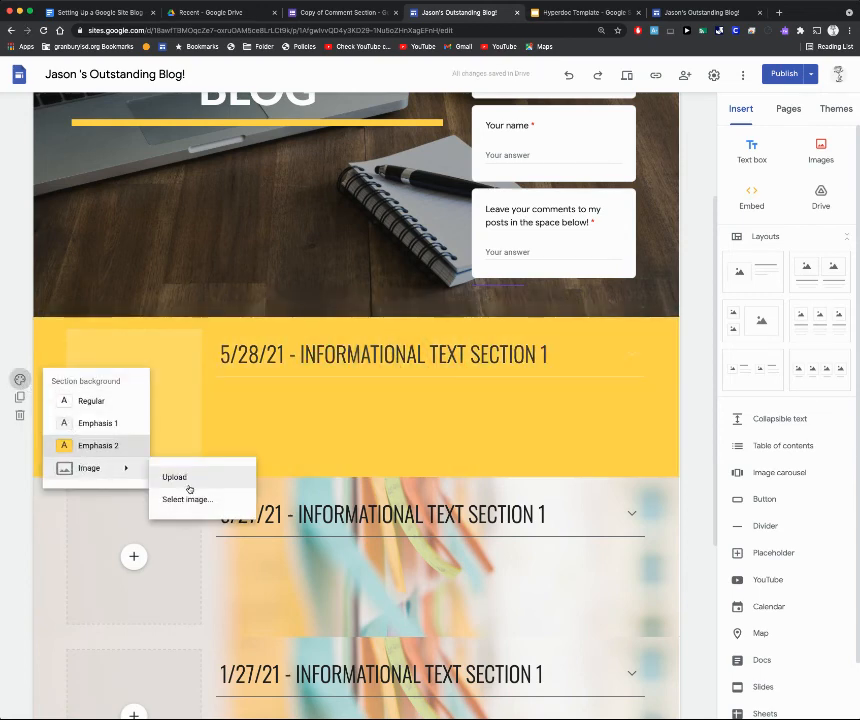
click(188, 500)
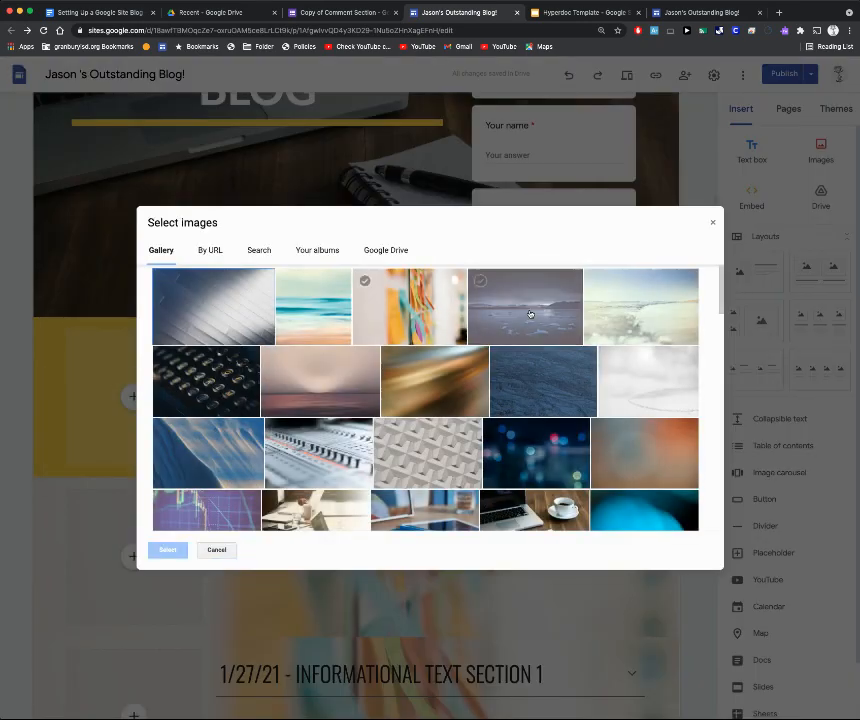
click(530, 314)
click(166, 550)
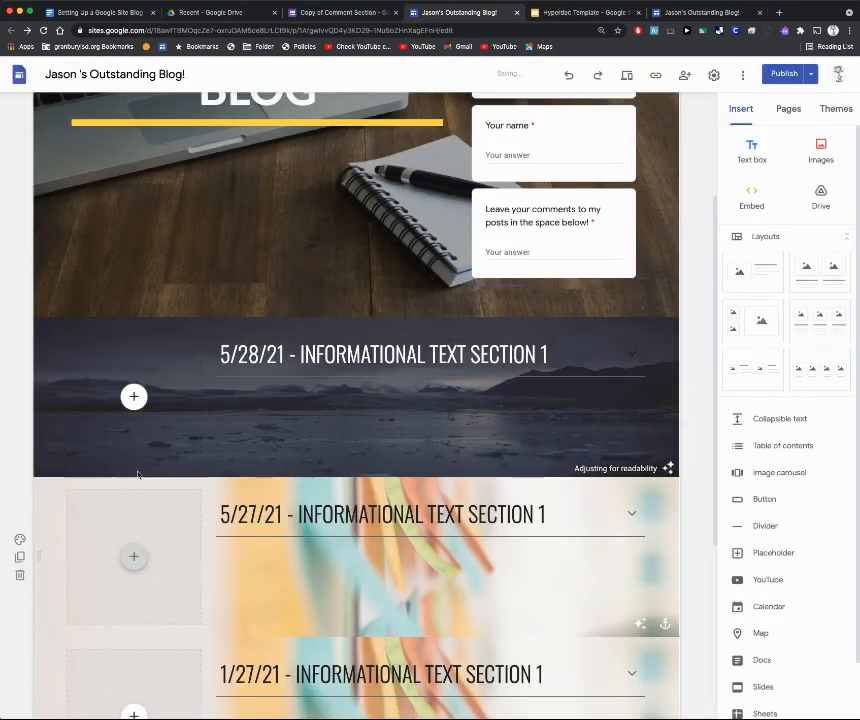
scroll(466, 437, down, 1)
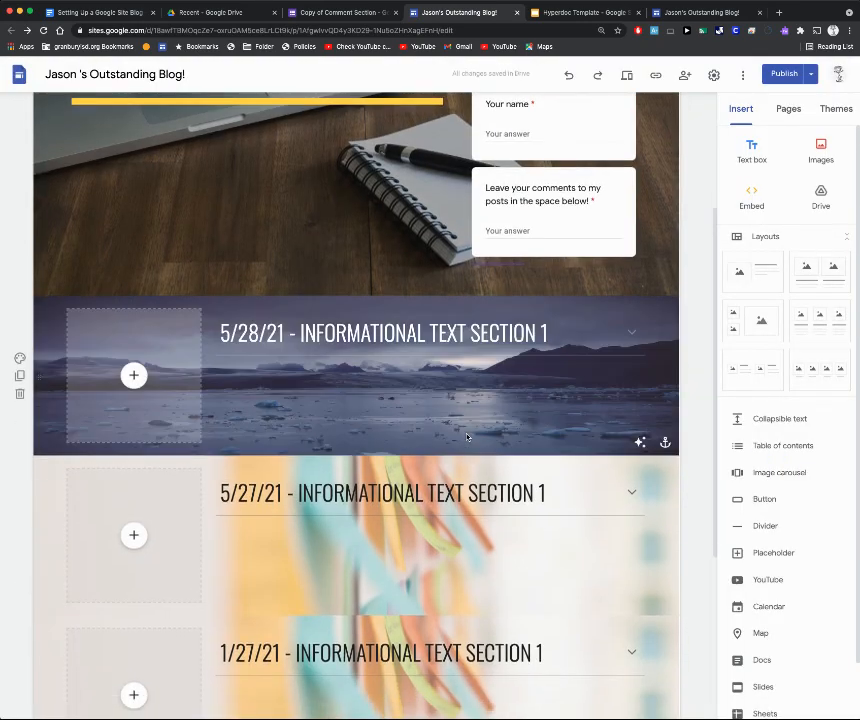
scroll(466, 437, up, 4)
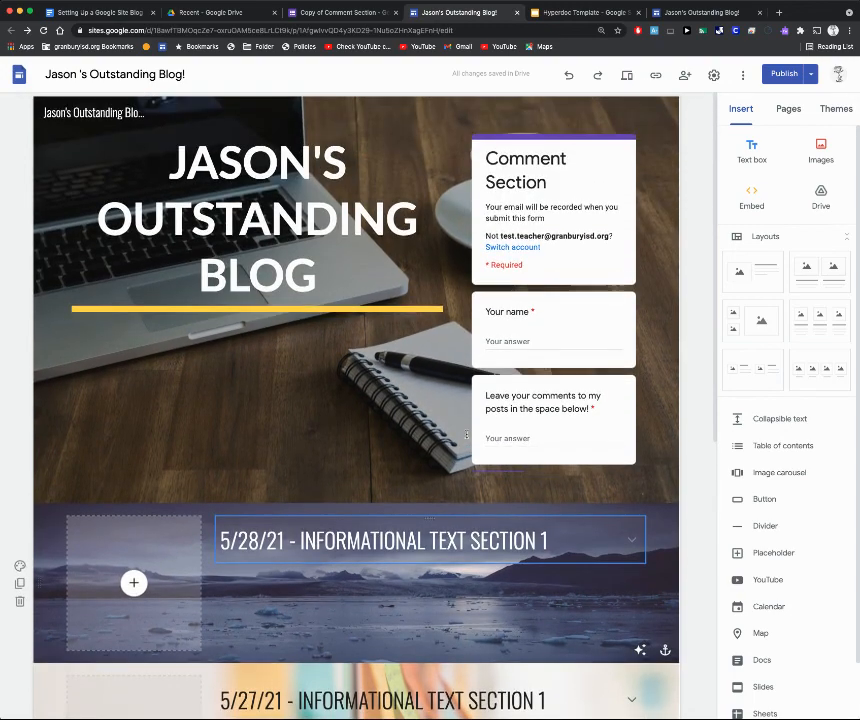
scroll(393, 477, down, 1)
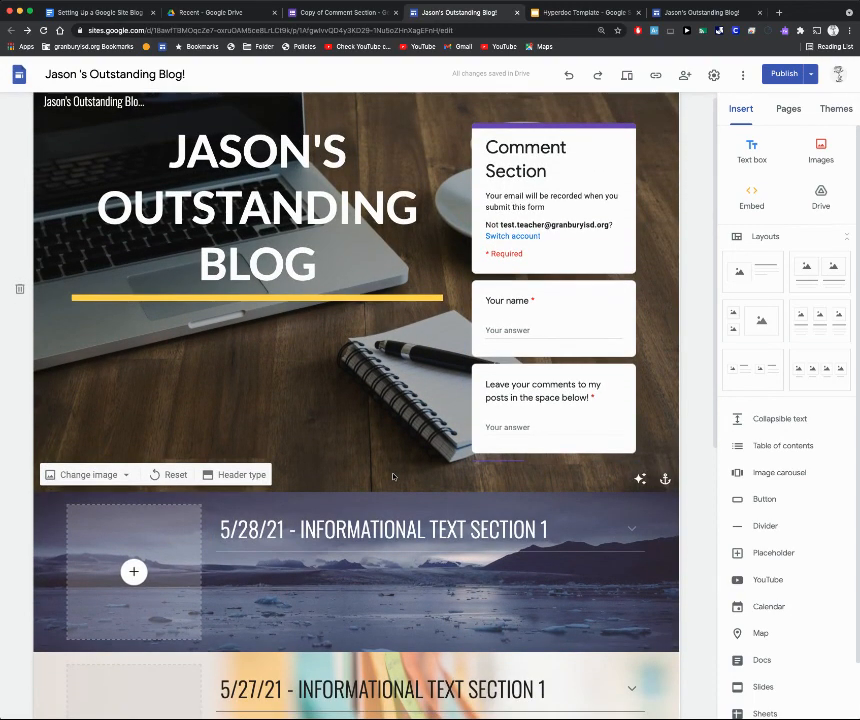